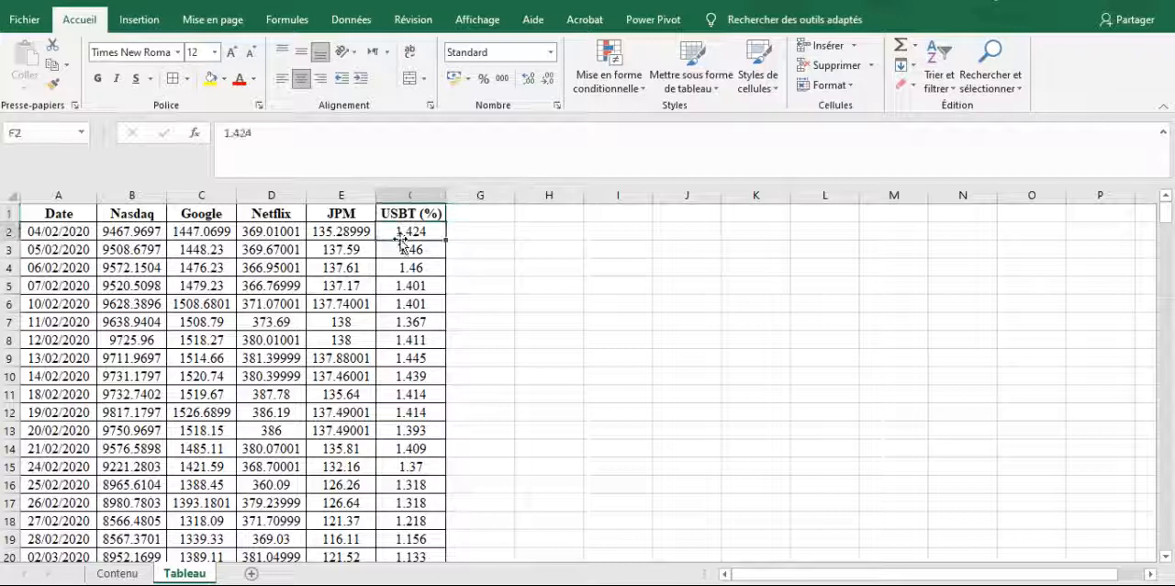
# Add a new worksheet after Tableau and name it Rendements
pyautogui.click(489, 264)
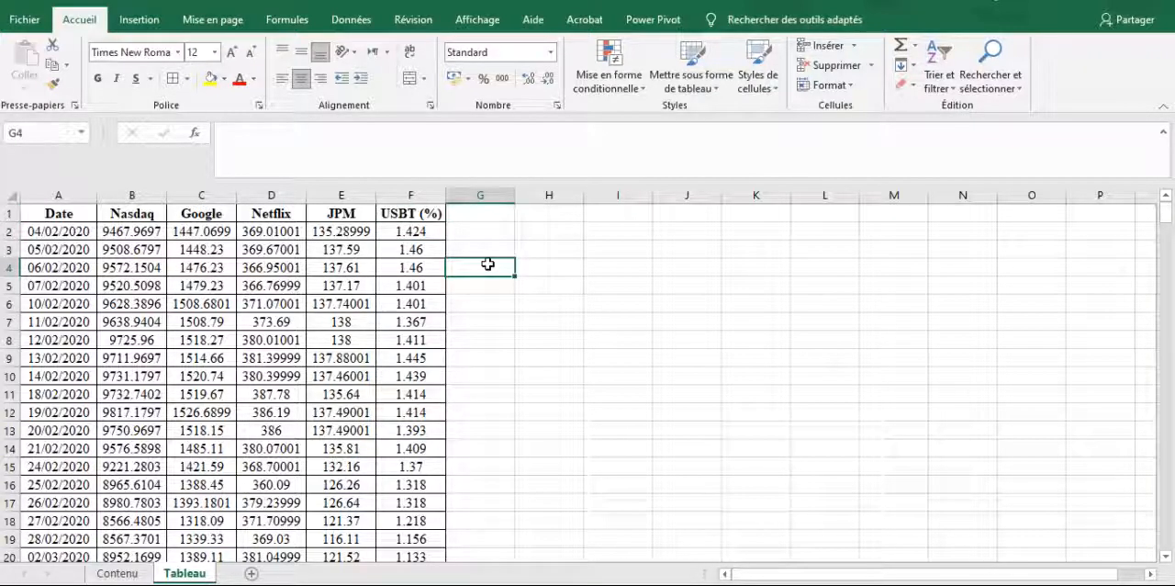
pyautogui.click(251, 573)
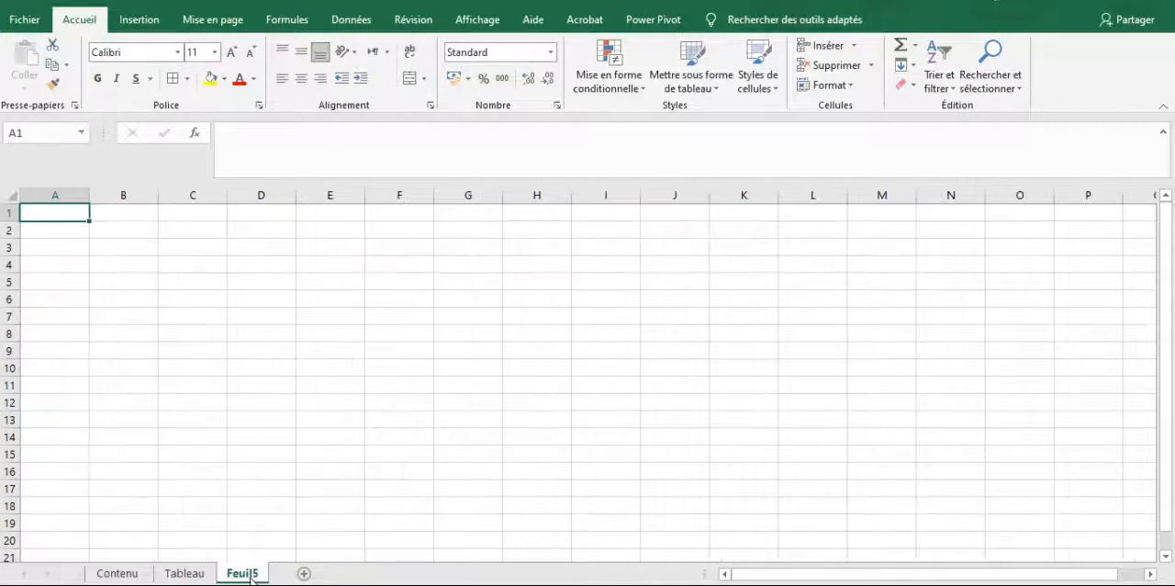
pyautogui.write('REndements')
pyautogui.press('Return')
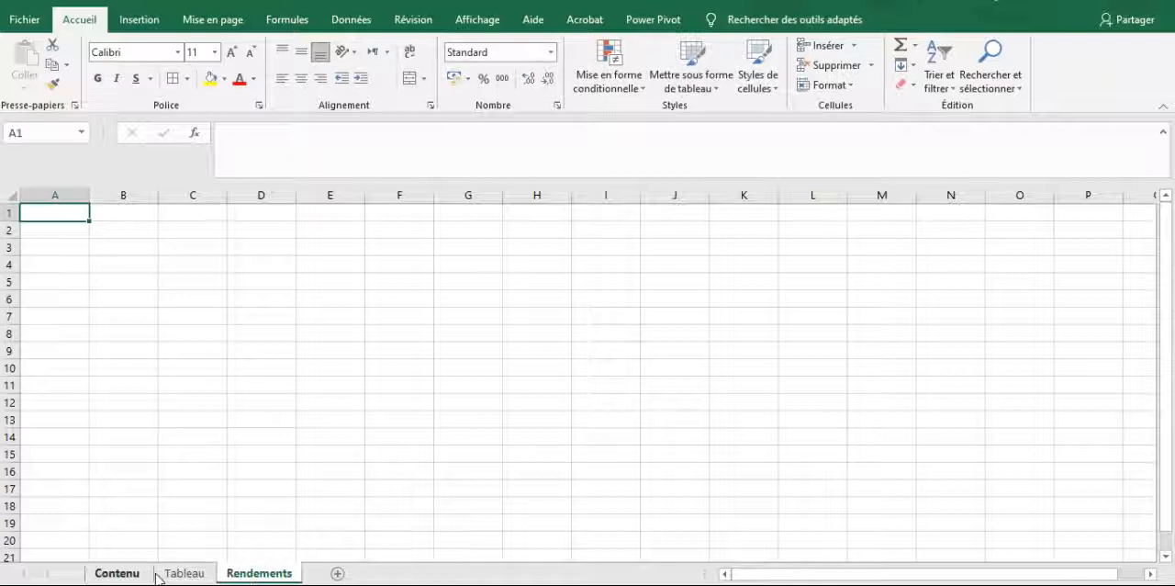
# Copy the entire contents of the Tableau sheet into the Rendements sheet
pyautogui.click(168, 575)
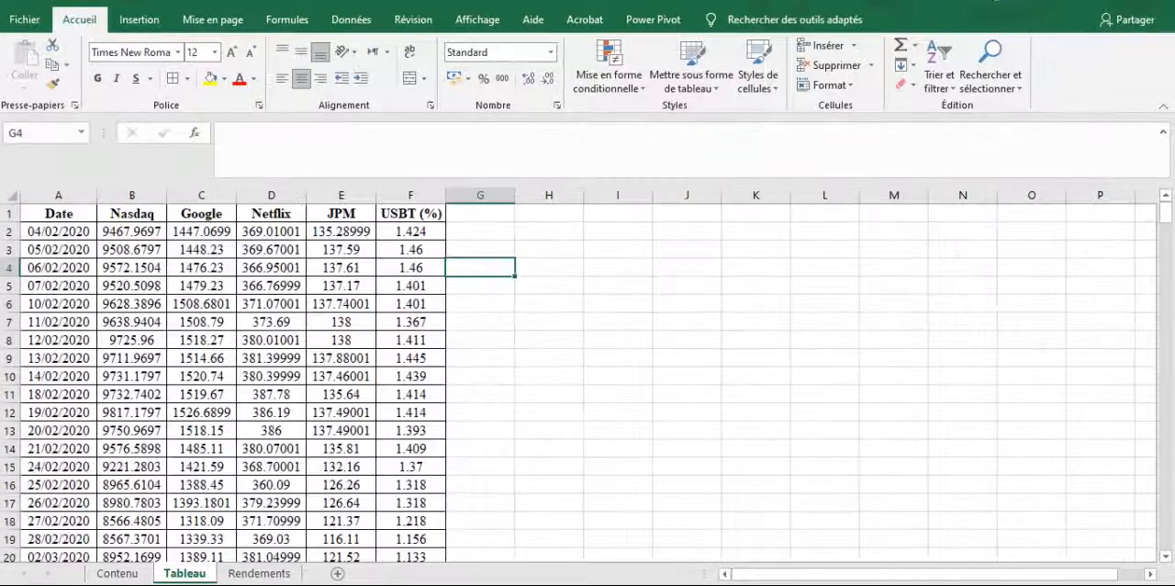
pyautogui.click(11, 194)
pyautogui.hotkey('ctrl', 'c')
pyautogui.click(260, 573)
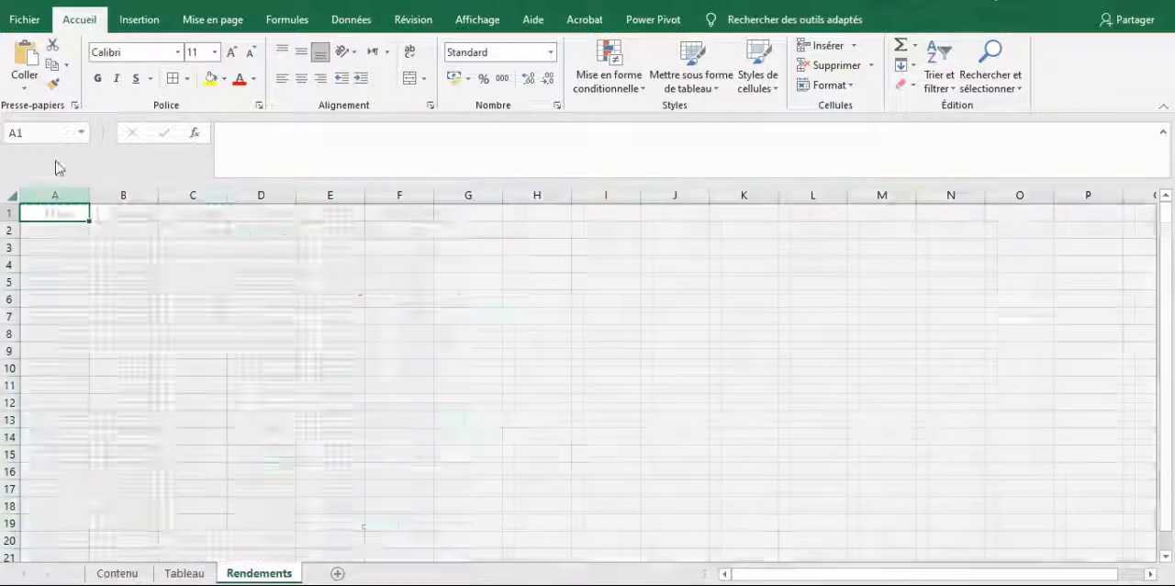
pyautogui.click(11, 195)
pyautogui.hotkey('ctrl', 'v')
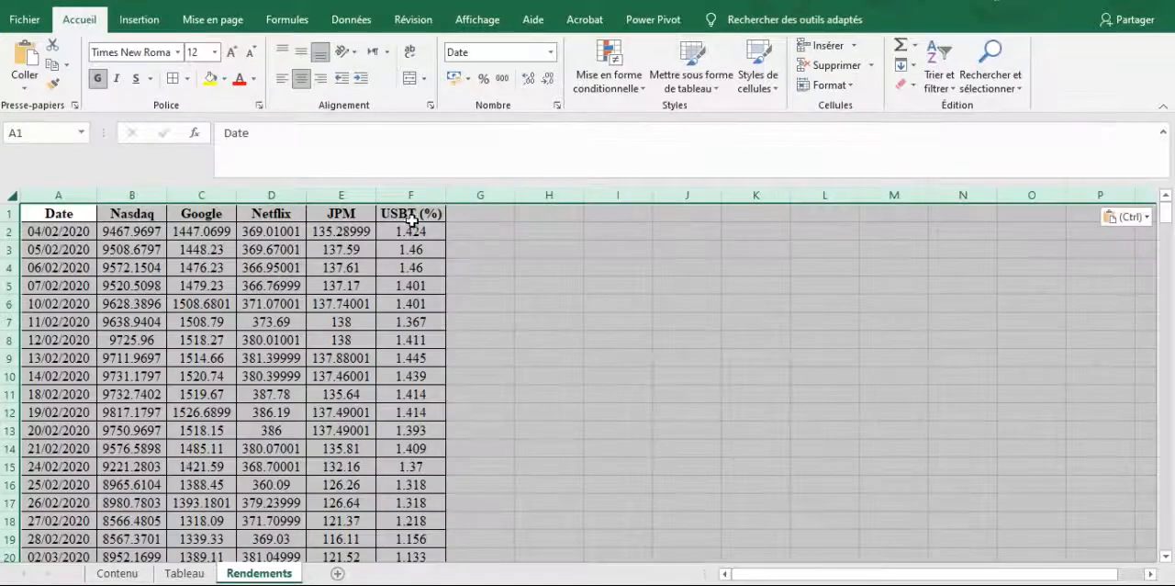
# Enter the formula =Tableau!F2/100 in cell F2 of the Rendements sheet, under USBT (%)
pyautogui.click(421, 239)
pyautogui.click(418, 213)
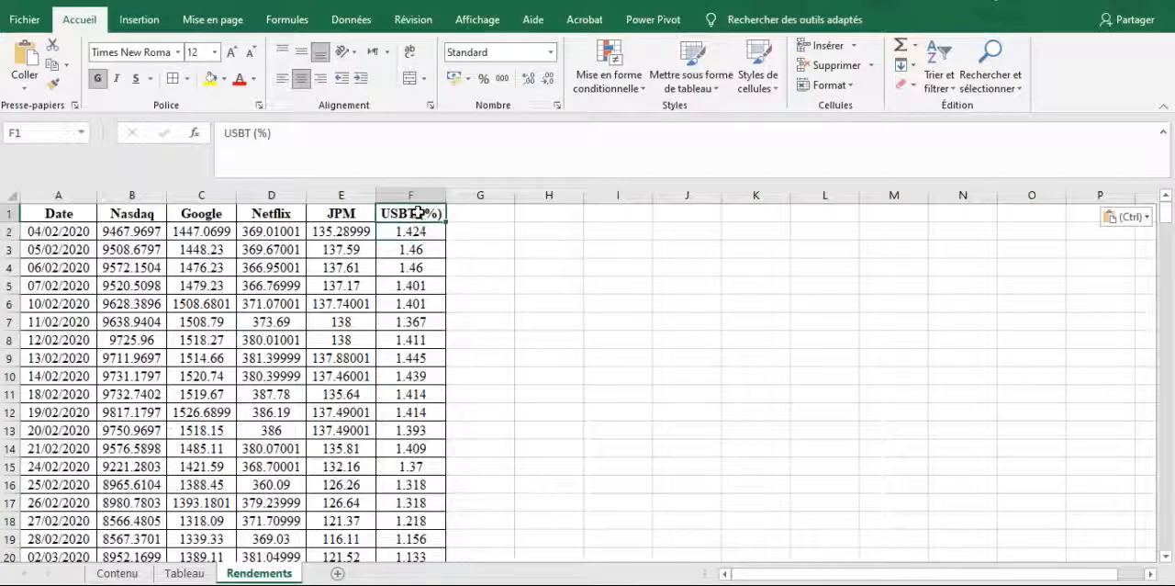
pyautogui.click(420, 229)
pyautogui.write('=si')
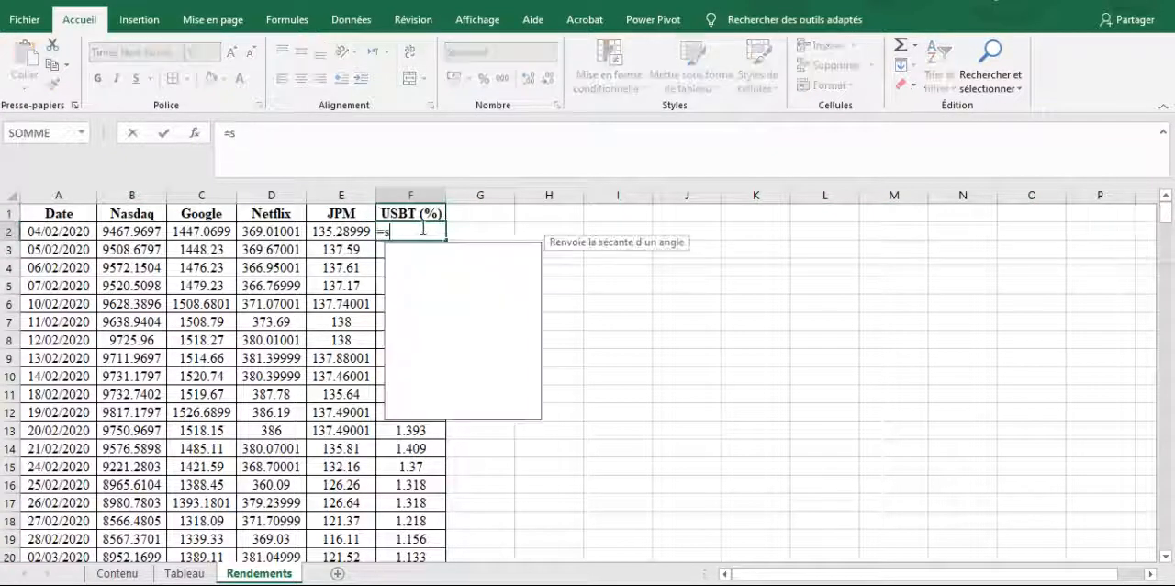
pyautogui.press('BackSpace')
pyautogui.press('BackSpace')
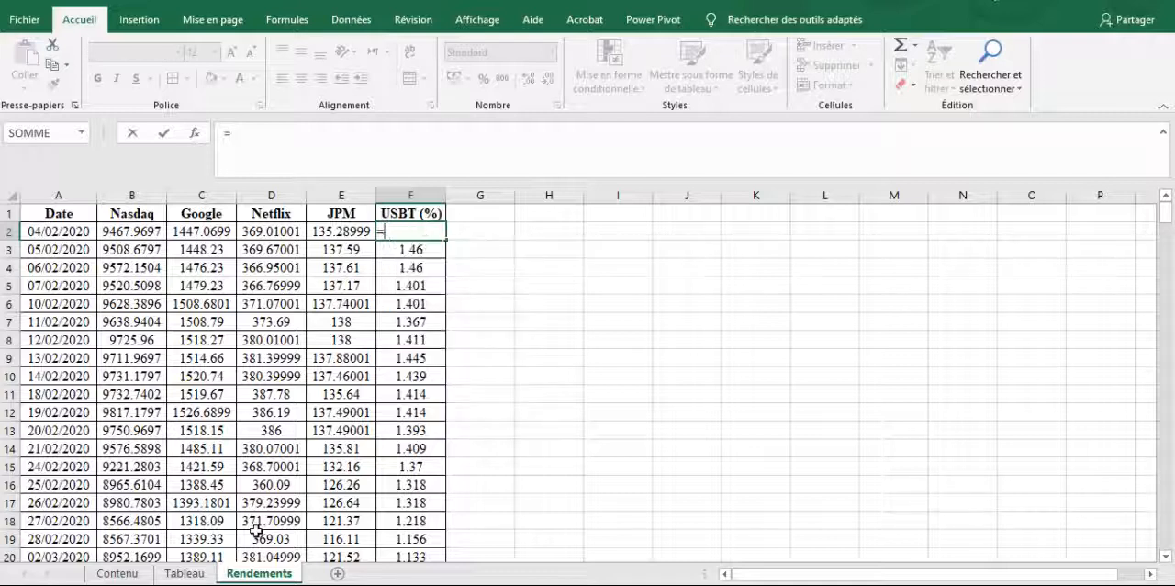
pyautogui.click(185, 573)
pyautogui.click(428, 231)
pyautogui.write('/100')
pyautogui.press('Return')
pyautogui.click(434, 231)
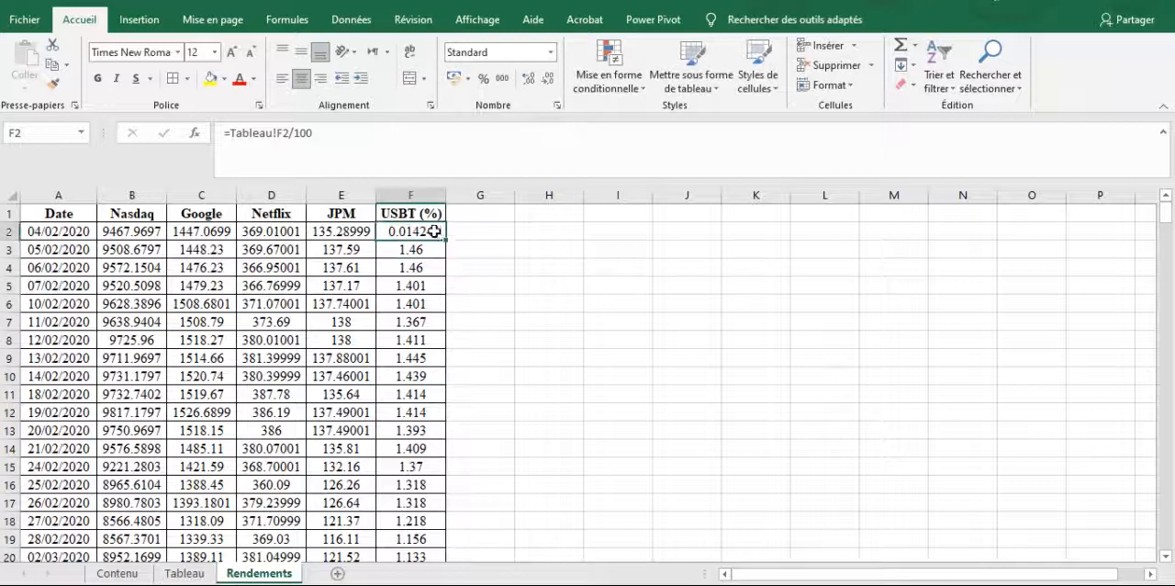
# Fill the F2 formula down the whole USBT (%) column and apply the Pourcentage number format to it
pyautogui.doubleClick(445, 241)
pyautogui.click(551, 53)
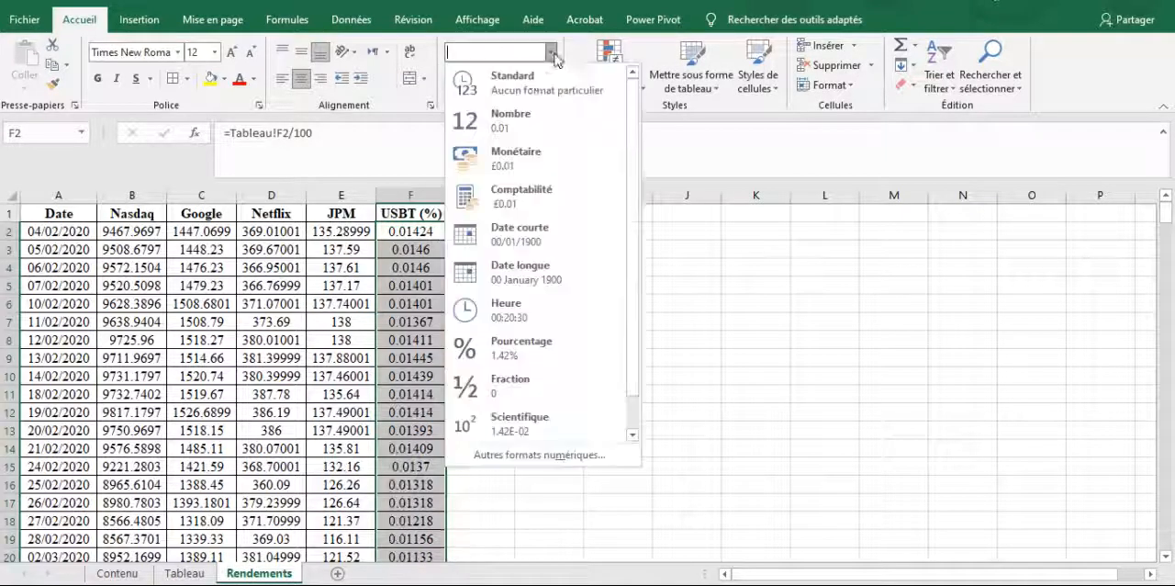
pyautogui.click(503, 345)
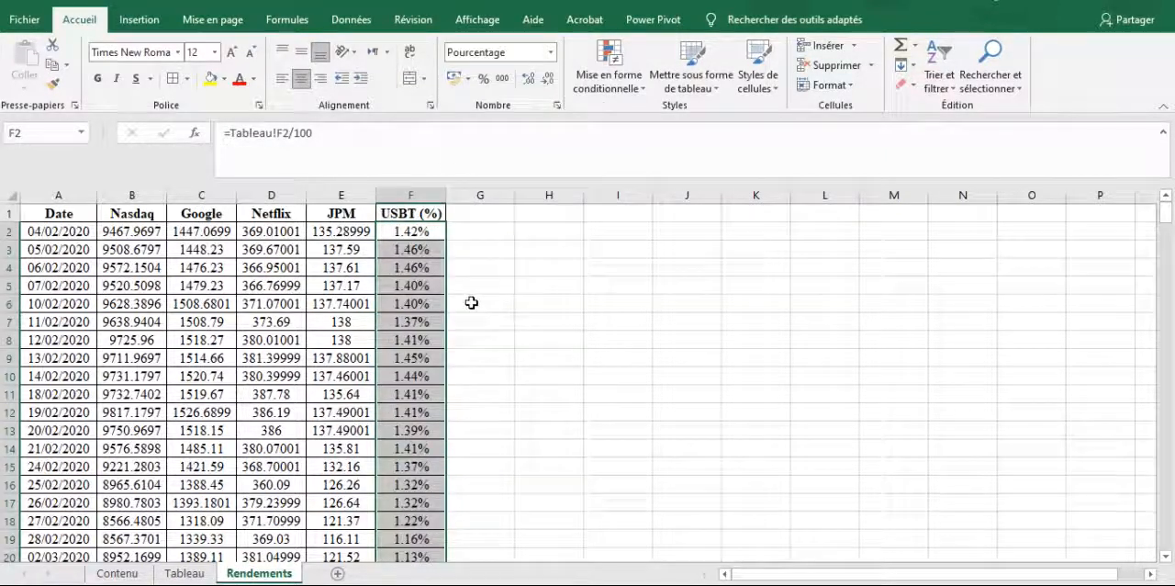
# Delete row 2, dated 04/02/2020, from the Rendements sheet
pyautogui.click(462, 299)
pyautogui.press('Up')
pyautogui.press('Up')
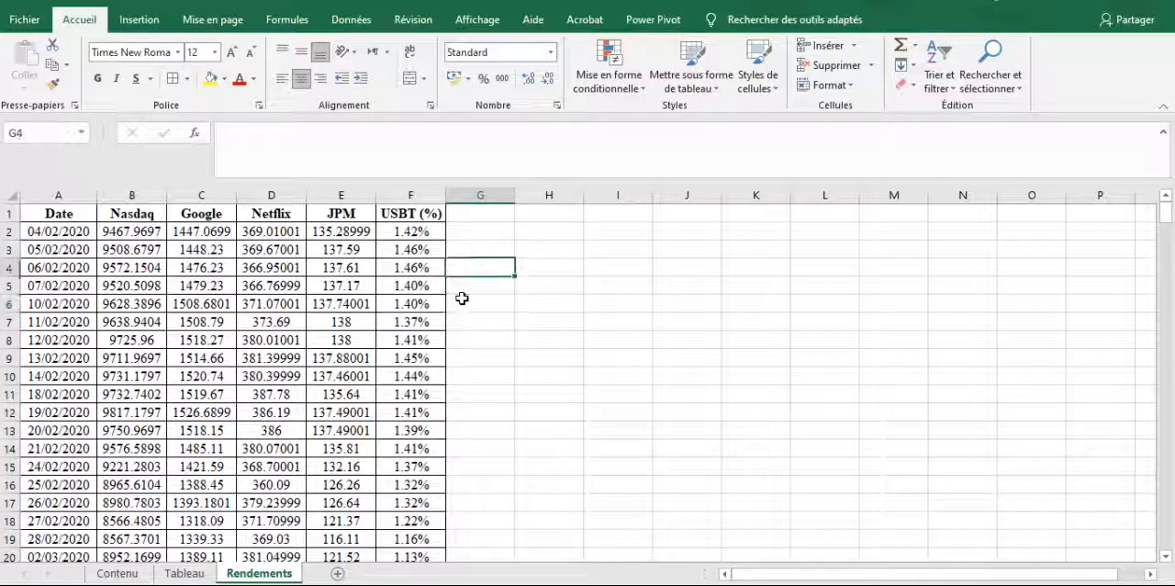
pyautogui.press('Left')
pyautogui.press('Up')
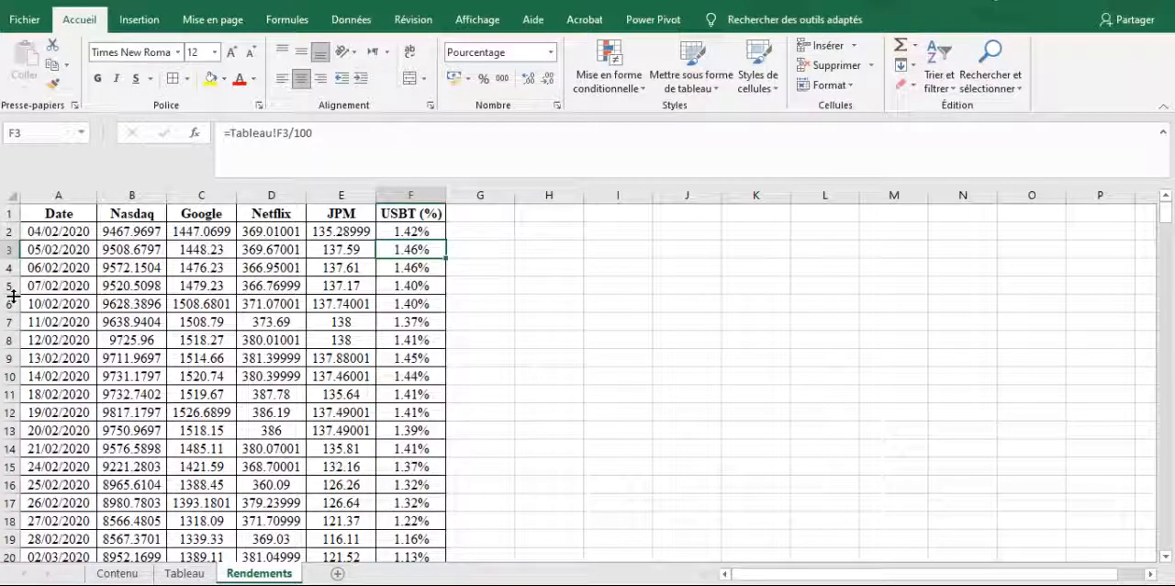
pyautogui.rightClick(10, 233)
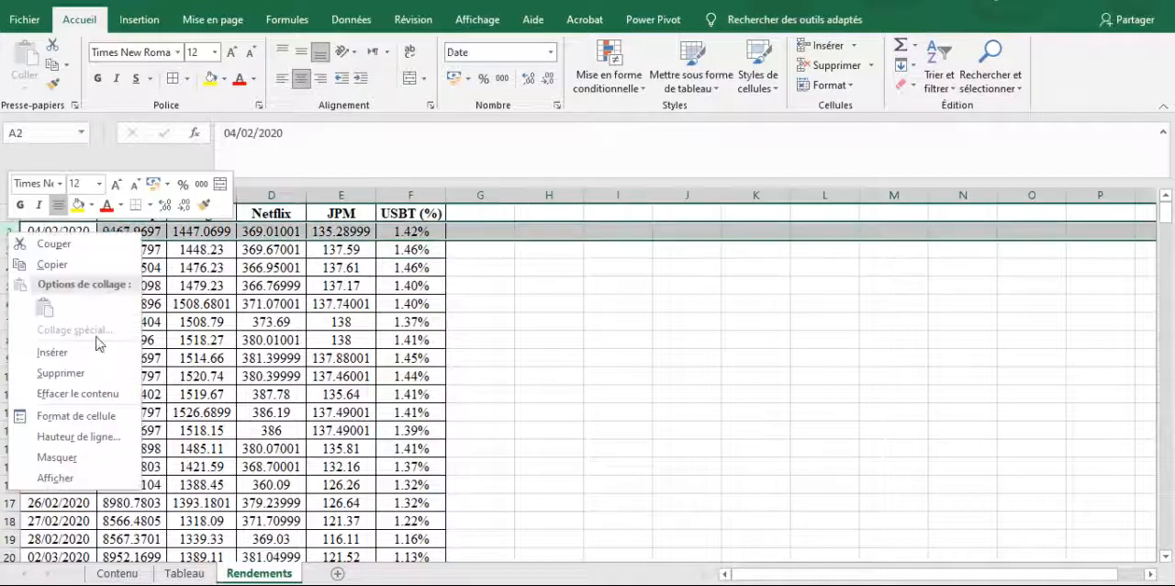
pyautogui.click(62, 374)
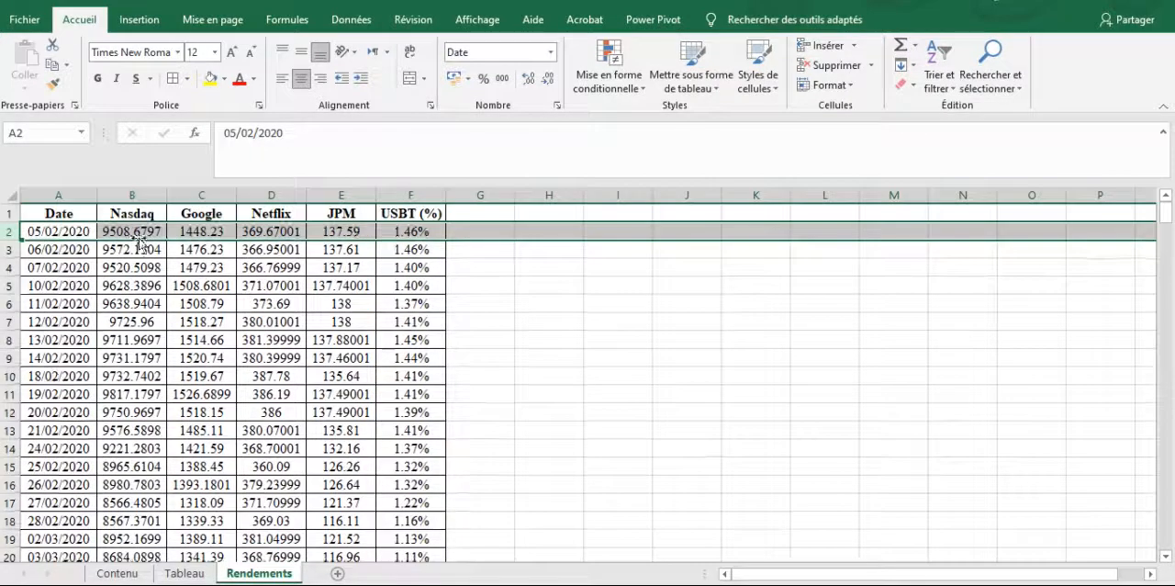
# Enter the Nasdaq return formula =(Tableau!B3-Tableau!B2)/Tableau!B2 in cell B2 of the Rendements sheet
pyautogui.click(136, 233)
pyautogui.write('=(')
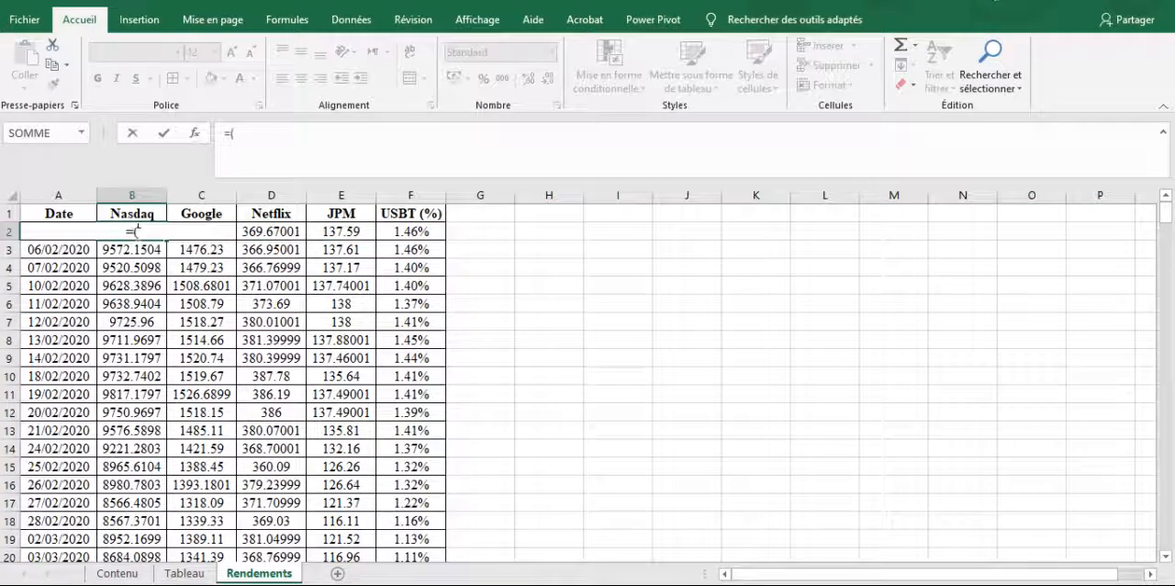
pyautogui.click(186, 573)
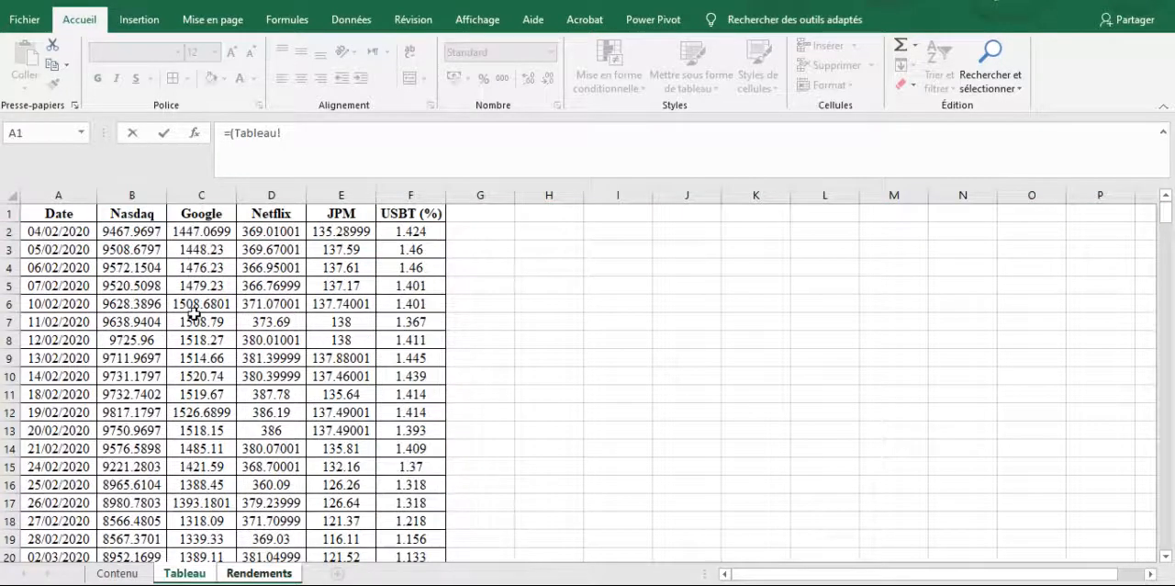
pyautogui.click(146, 250)
pyautogui.write('-')
pyautogui.click(146, 233)
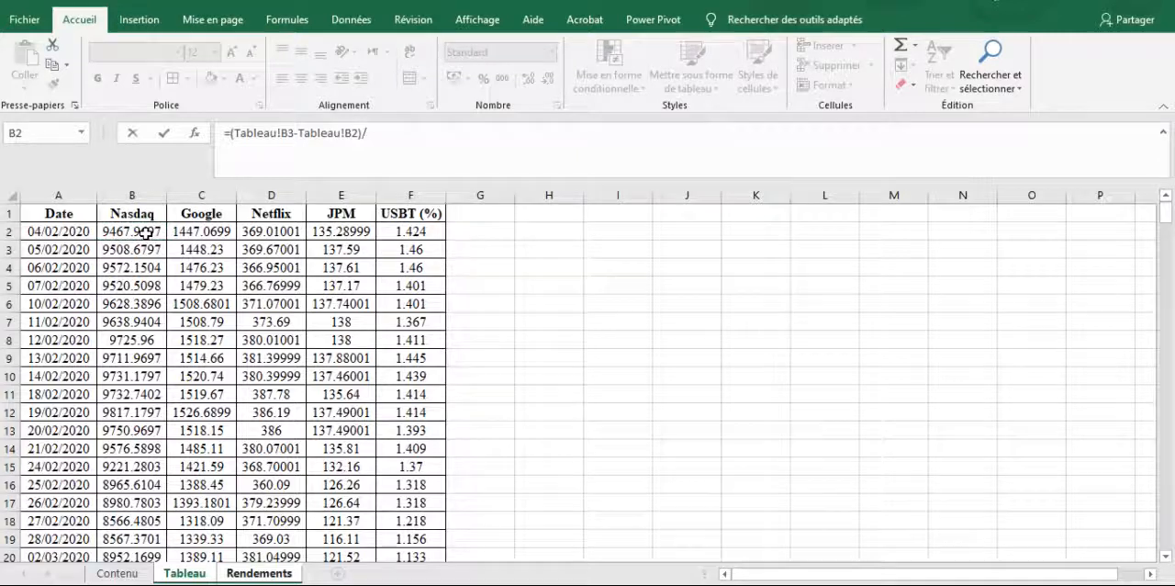
pyautogui.write(')/')
pyautogui.click(146, 233)
pyautogui.press('Return')
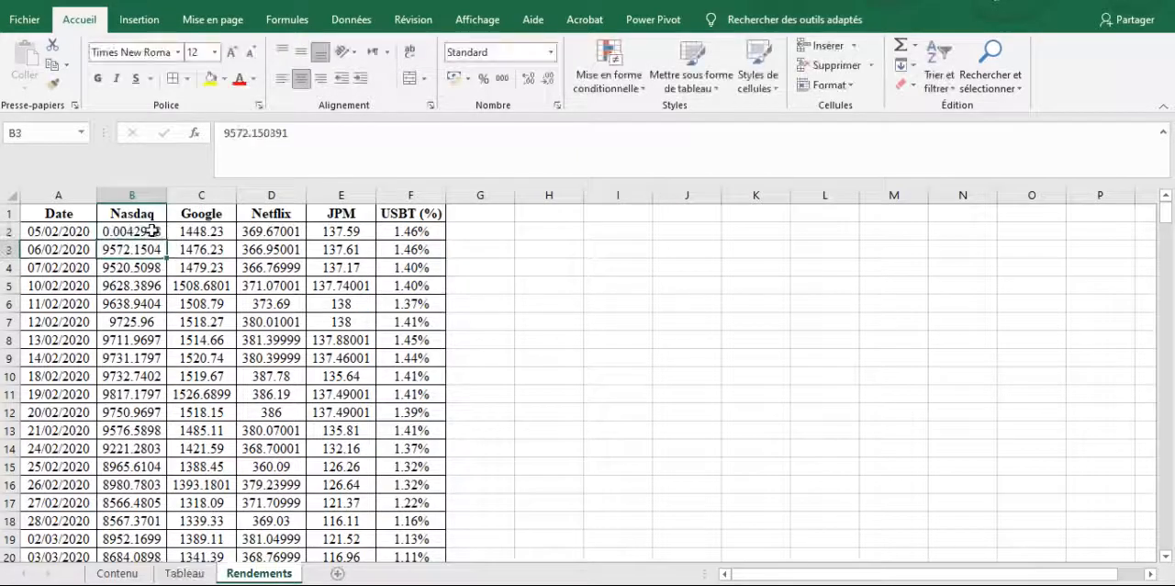
# Extend the return formula across to the JPM column and down all rows, with the results formatted as Pourcentage
pyautogui.moveTo(168, 241); pyautogui.dragTo(367, 242)
pyautogui.doubleClick(375, 239)
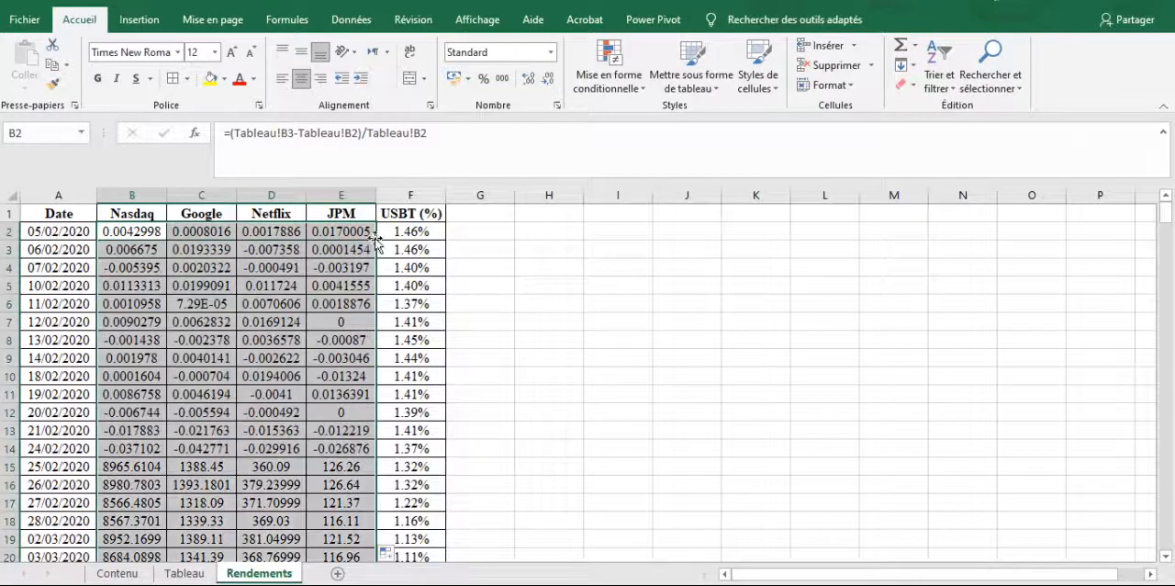
pyautogui.click(552, 54)
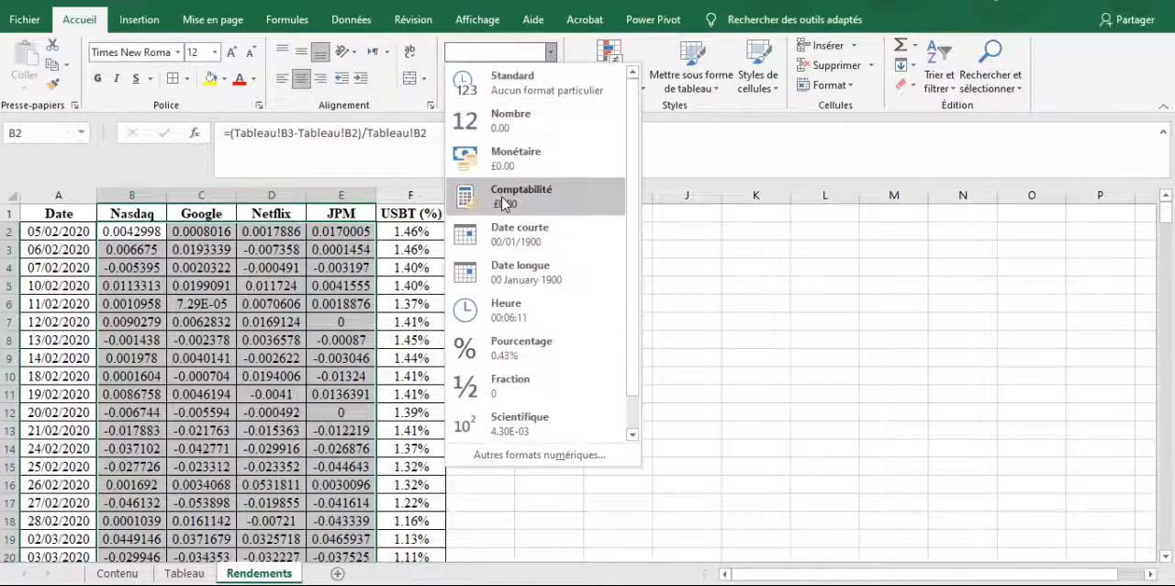
pyautogui.click(548, 363)
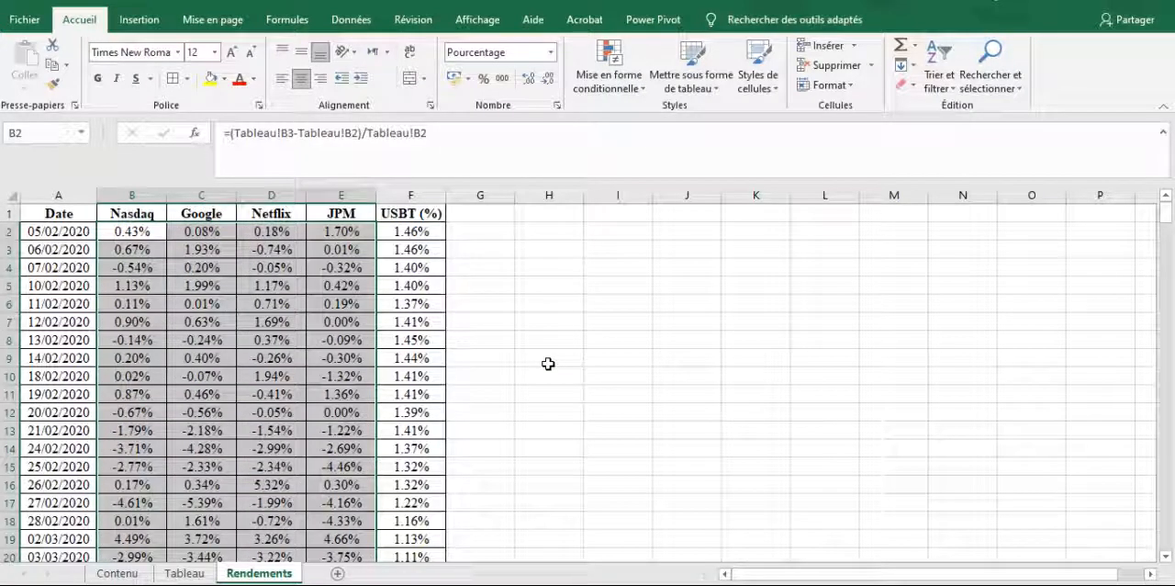
# Merge cells H1:I1 and enter the bold title "Rendements moyens" in them
pyautogui.press('Up')
pyautogui.press('Right')
pyautogui.press('Right')
pyautogui.press('Right')
pyautogui.press('Right')
pyautogui.press('Right')
pyautogui.press('Right')
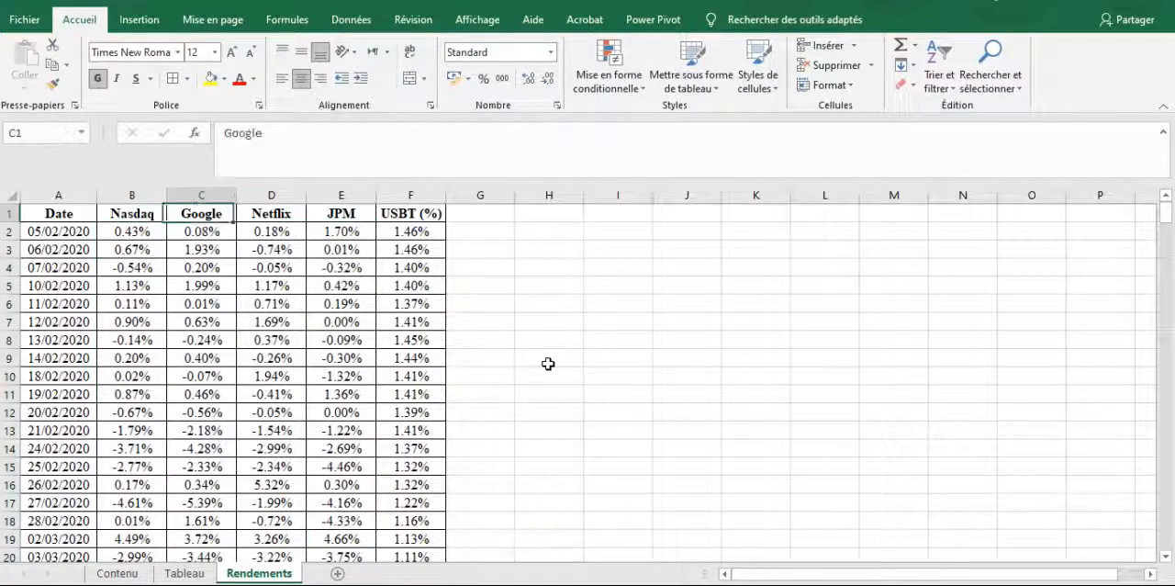
pyautogui.press('Right')
pyautogui.press('Left')
pyautogui.hotkey('shift', 'Right')
pyautogui.click(409, 79)
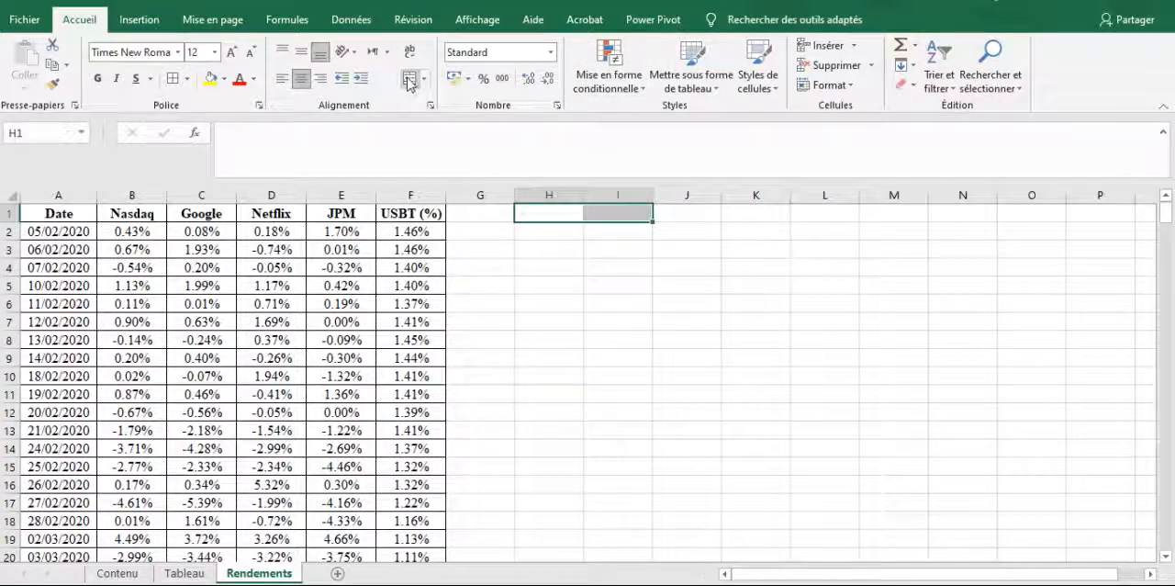
pyautogui.write('Rendements moyens')
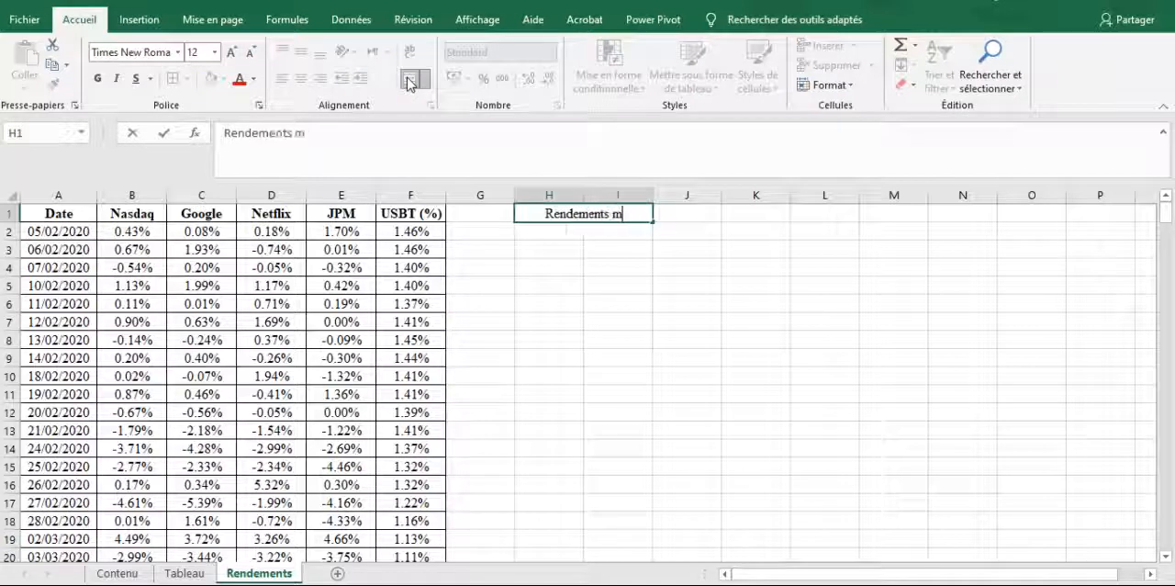
pyautogui.press('Return')
pyautogui.press('Up')
pyautogui.hotkey('ctrl', 'g')
# Enter the cell reference F2 as plain text in cell I4, below the Rendements moyens title
pyautogui.press('Down')
pyautogui.press('Down')
pyautogui.press('Down')
pyautogui.press('Down')
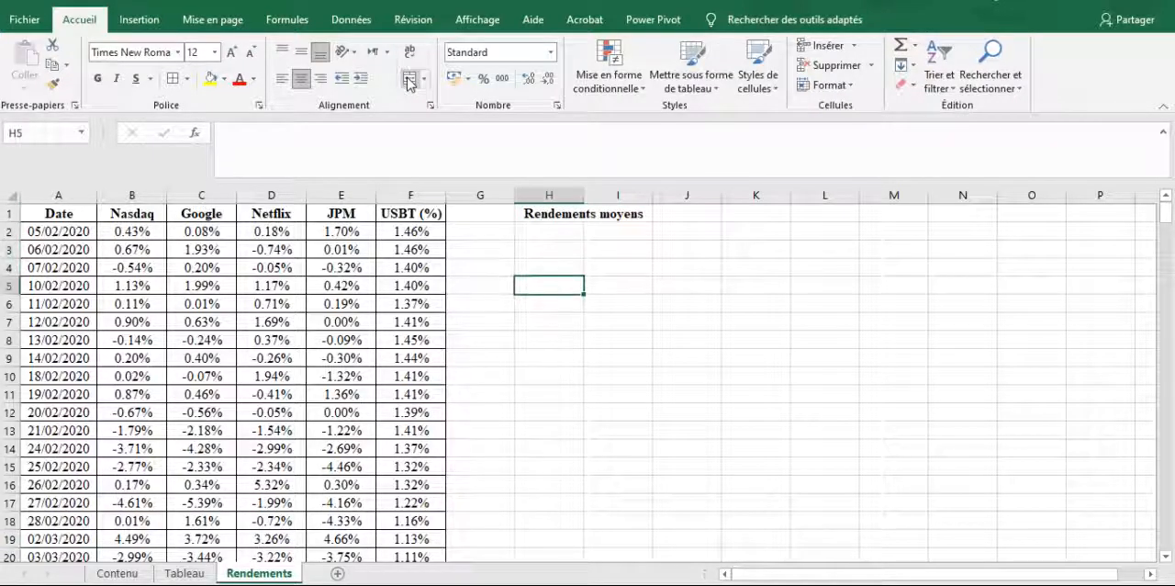
pyautogui.press('Down')
pyautogui.press('Down')
pyautogui.press('Down')
pyautogui.press('Up')
pyautogui.press('Up')
pyautogui.press('Up')
pyautogui.press('Up')
pyautogui.press('Right')
pyautogui.press('Right')
pyautogui.write('F2')
pyautogui.press('Return')
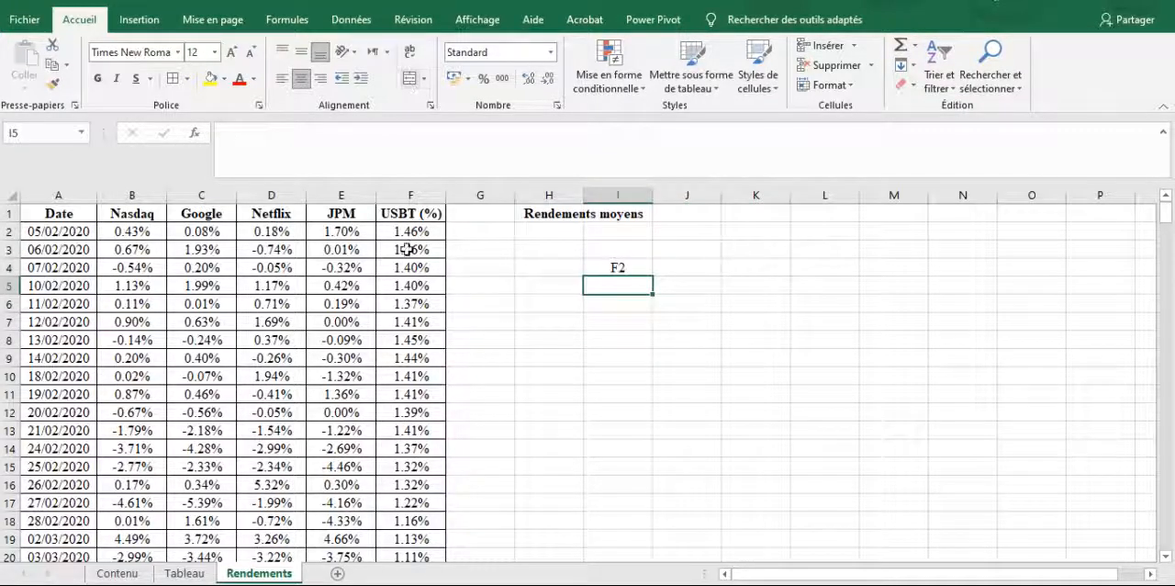
# Examine cell F2 in the USBT (%) column, to which the text in I4 refers
pyautogui.click(416, 196)
pyautogui.click(415, 233)
pyautogui.press('Up')
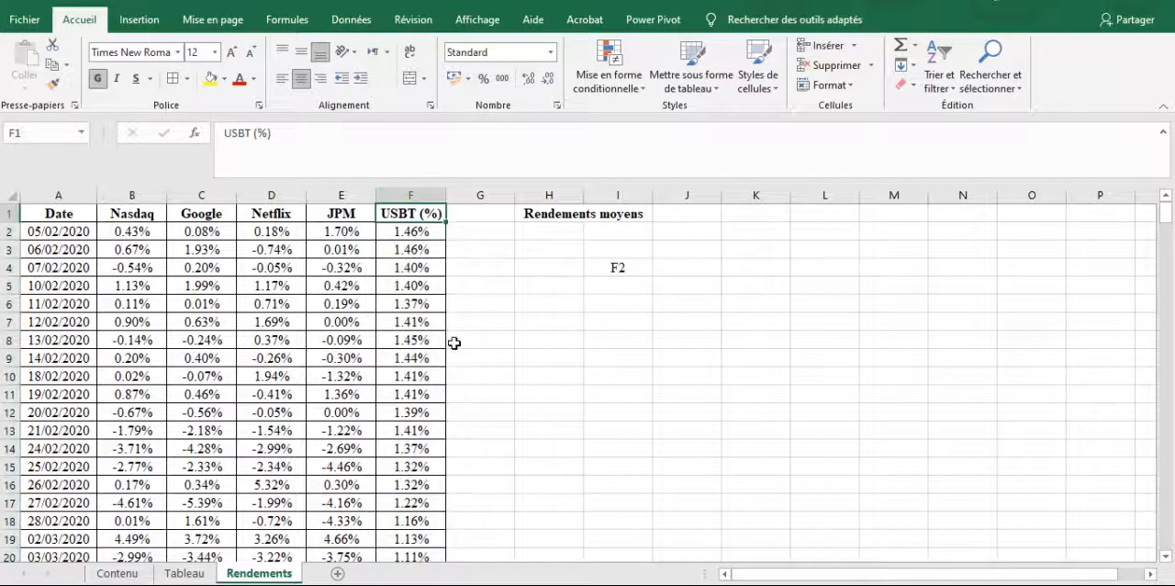
pyautogui.press('Down')
pyautogui.press('Left')
pyautogui.press('Left')
pyautogui.press('Left')
pyautogui.press('Left')
pyautogui.press('Left')
pyautogui.press('Right')
pyautogui.press('Right')
pyautogui.press('Right')
pyautogui.press('Right')
pyautogui.press('Right')
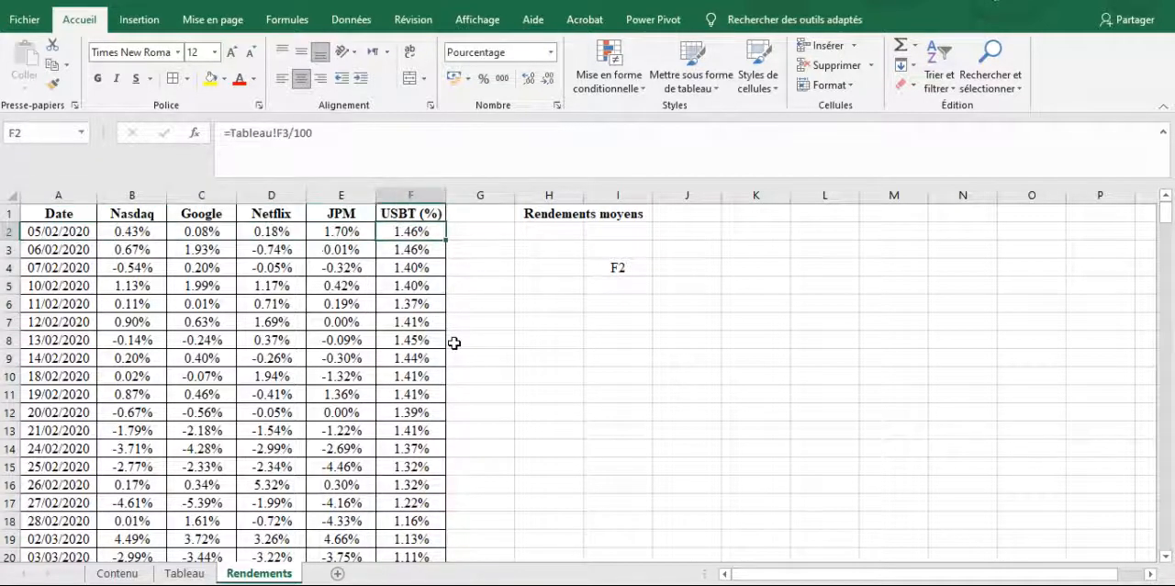
# Enter the formula =INDIRECT(I4) in cell I10 to retrieve the value of the cell named in I4
pyautogui.click(615, 376)
pyautogui.write('=i')
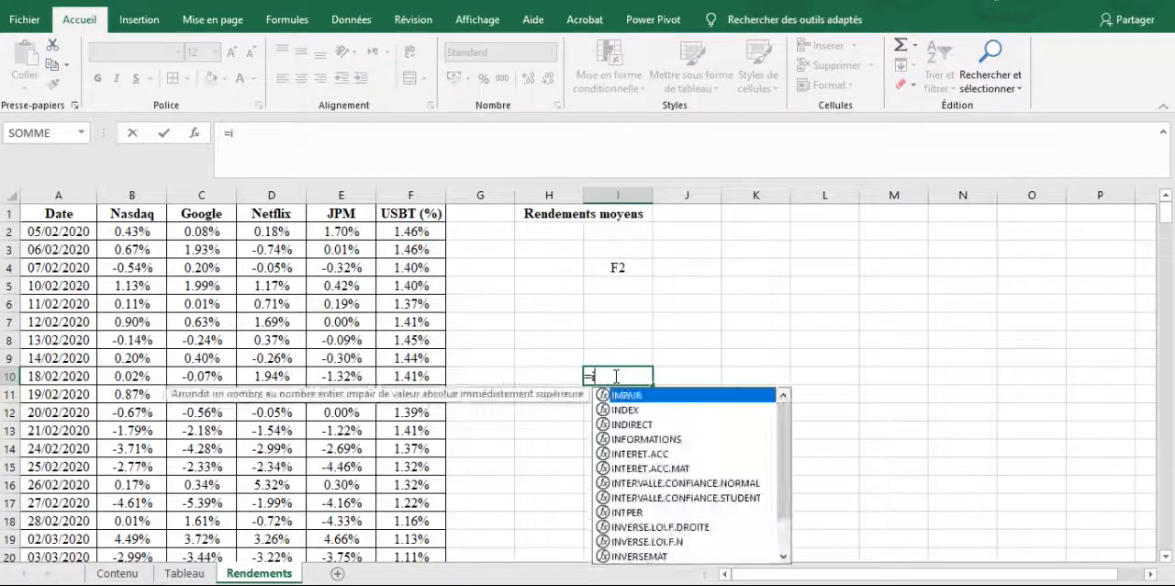
pyautogui.write('ndirec(')
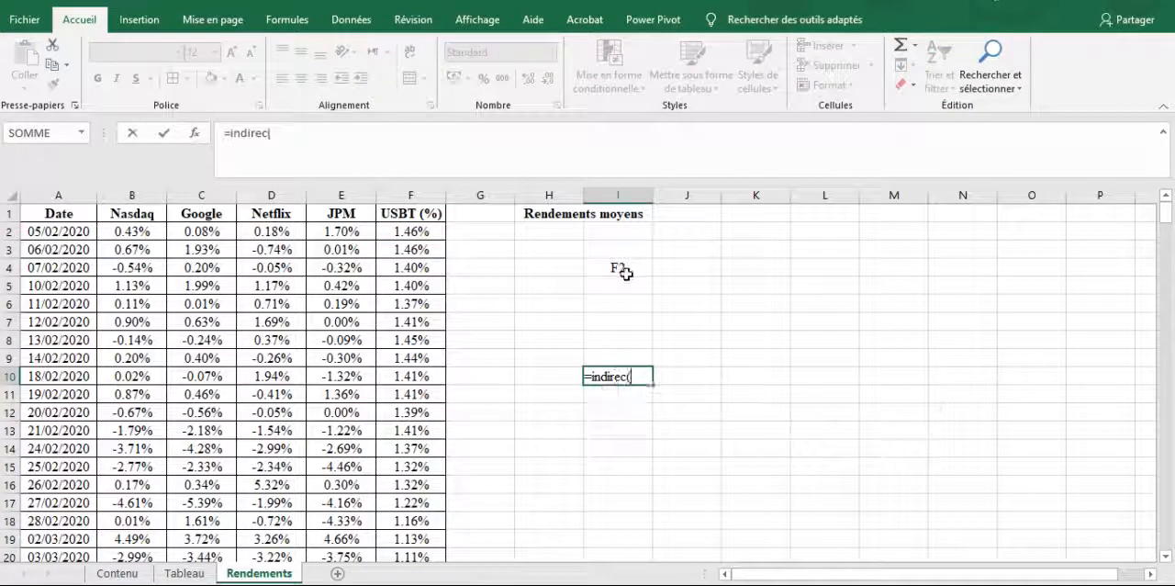
pyautogui.press('BackSpace')
pyautogui.write('t(')
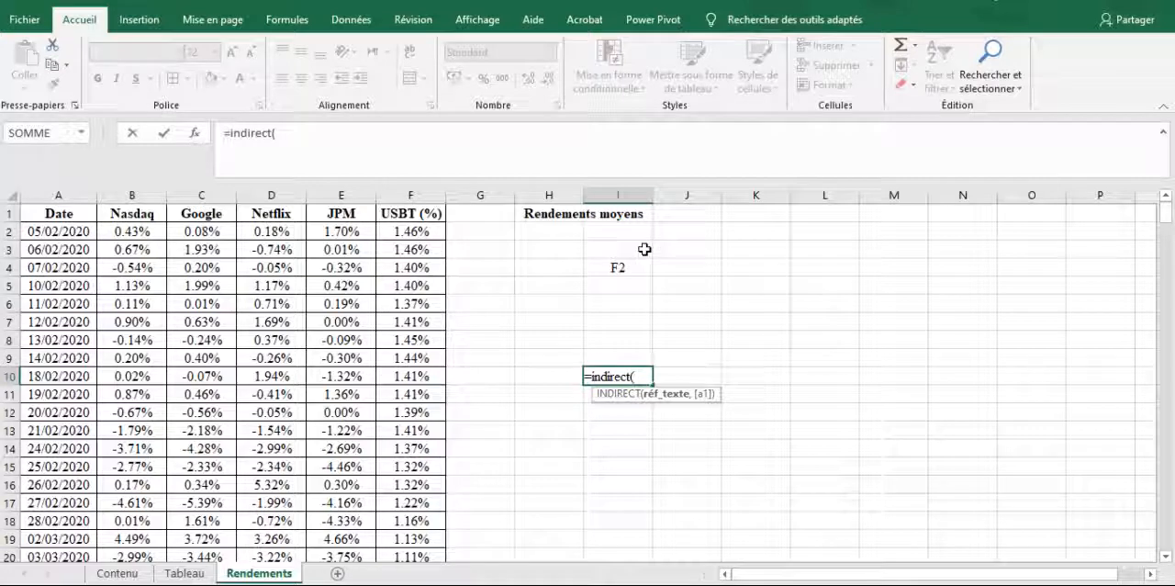
pyautogui.click(616, 267)
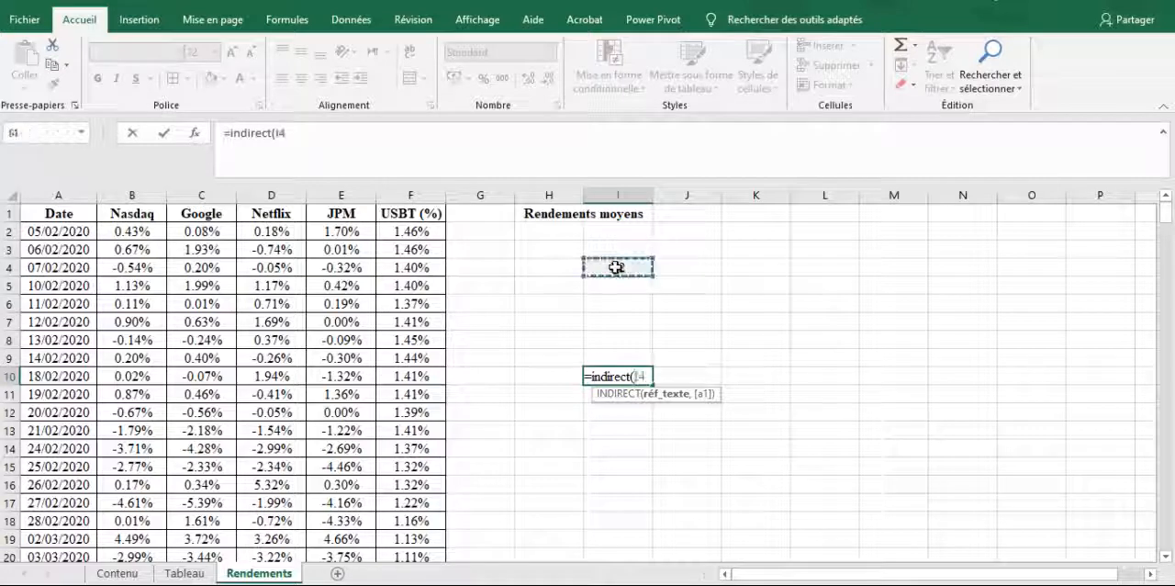
pyautogui.write(')')
pyautogui.hotkey('ctrl', 'Return')
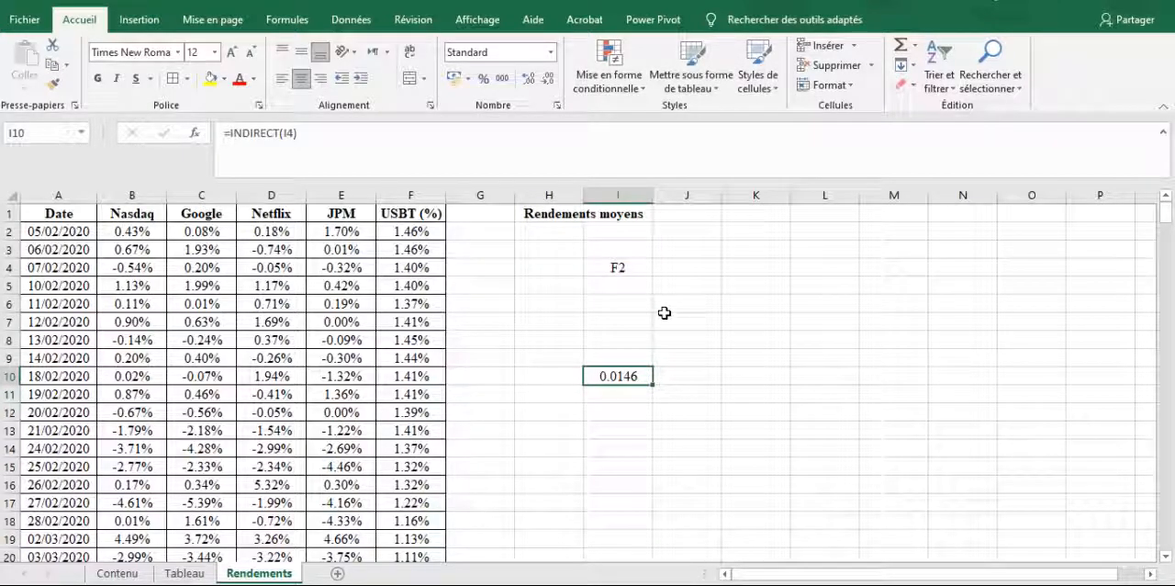
# Examine the reference text in I4 and the USBT (%) cells from F2 down to F6
pyautogui.click(631, 269)
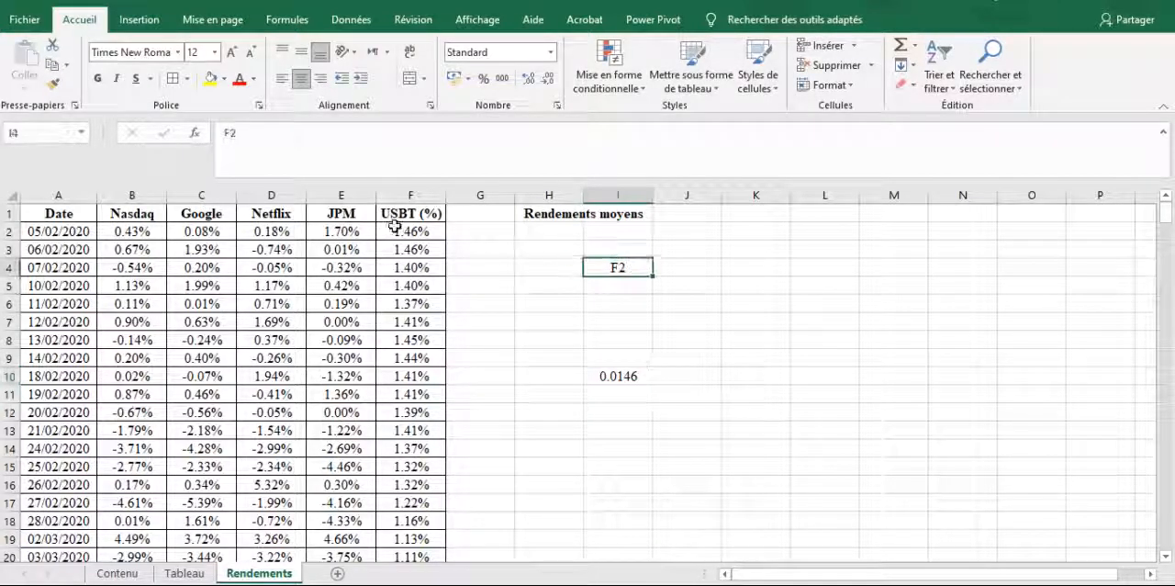
pyautogui.click(407, 233)
pyautogui.click(419, 190)
pyautogui.click(416, 228)
pyautogui.press('Left')
pyautogui.press('Right')
pyautogui.press('Down')
pyautogui.press('Down')
pyautogui.press('Down')
pyautogui.press('Down')
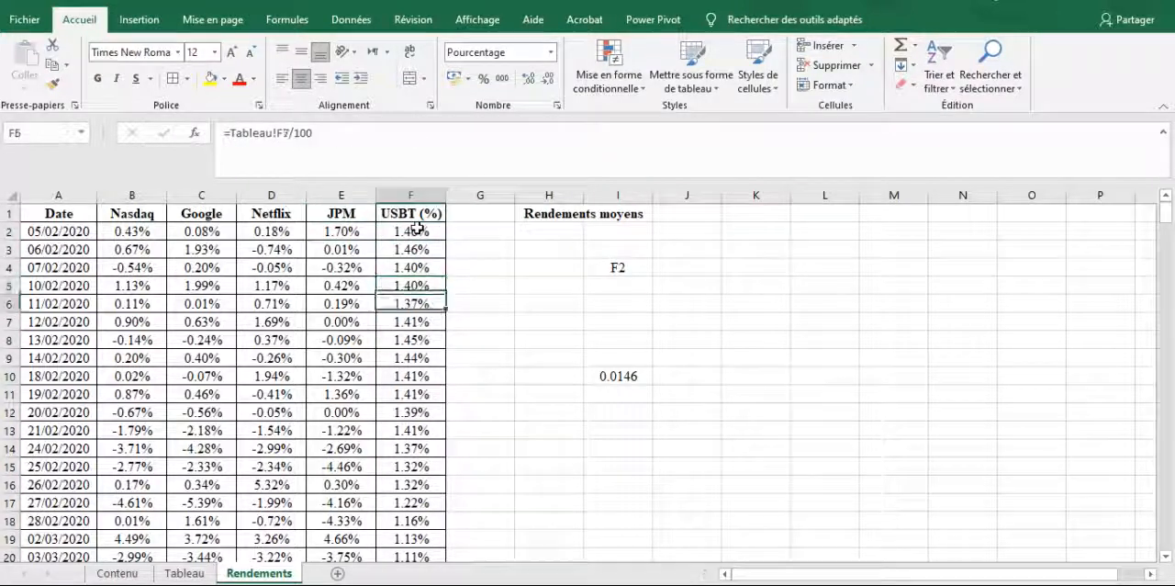
# Change the reference text in cell I4 to the range F2:F6
pyautogui.doubleClick(632, 267)
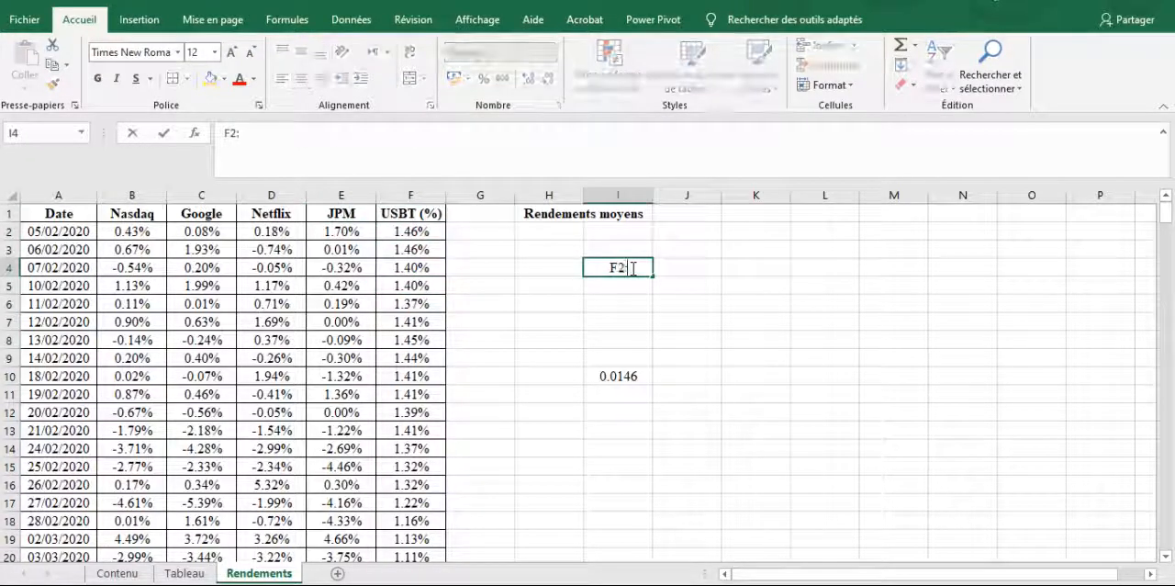
pyautogui.press('Return')
pyautogui.press('Down')
pyautogui.press('Down')
pyautogui.press('Down')
pyautogui.press('Down')
pyautogui.press('Down')
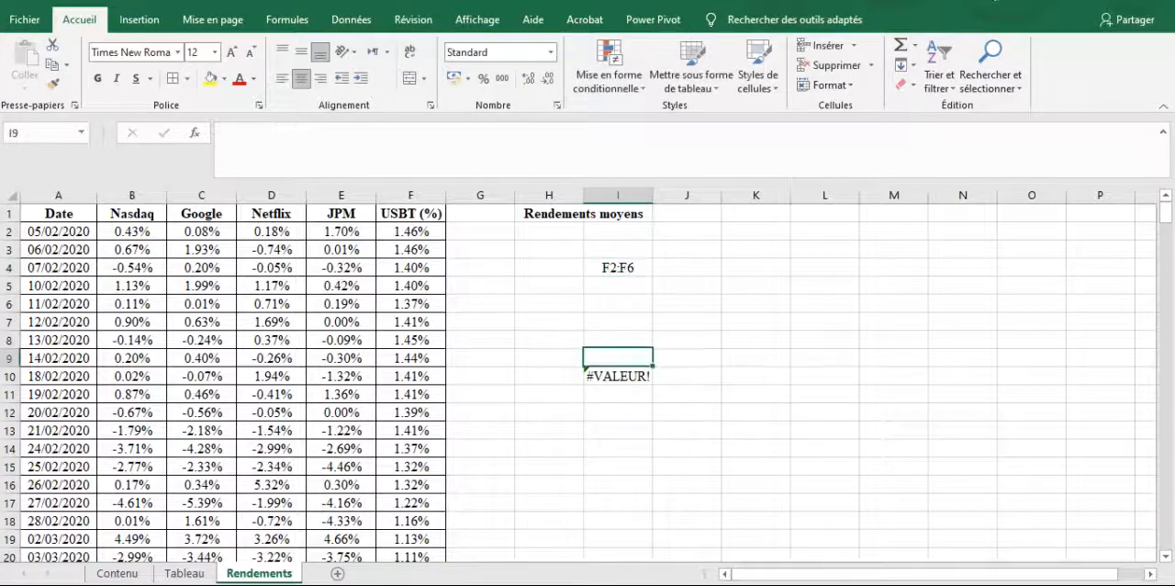
# Replace the formula in I10 with the array formula =INDIRECT(I4) entered across I10:I12
pyautogui.press('BackSpace')
pyautogui.press('Return')
pyautogui.press('Up')
pyautogui.hotkey('shift', 'Down')
pyautogui.hotkey('shift', 'Down')
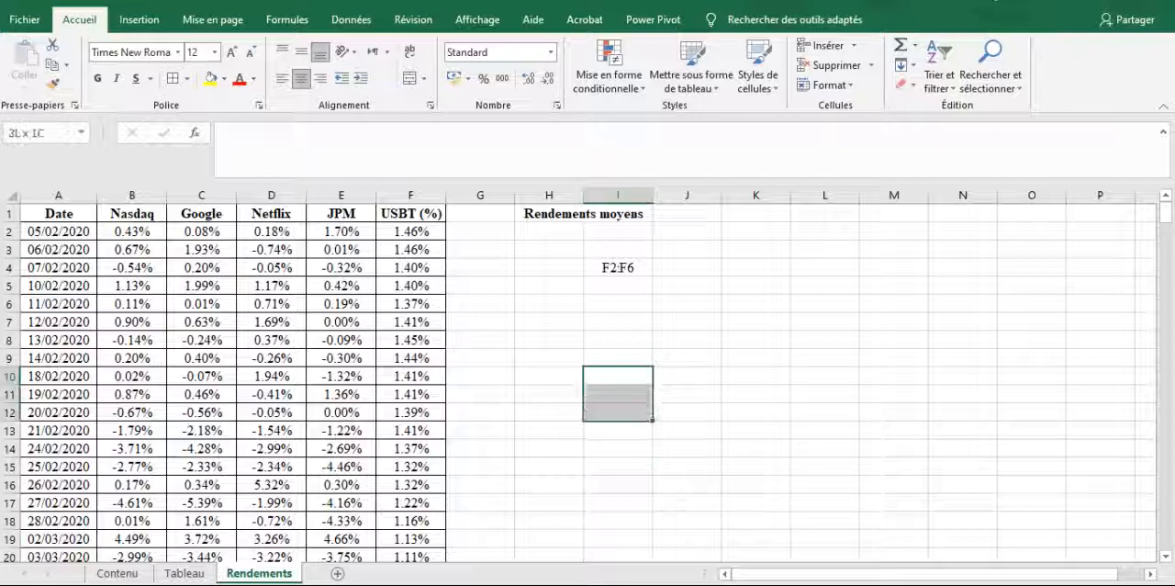
pyautogui.write('=')
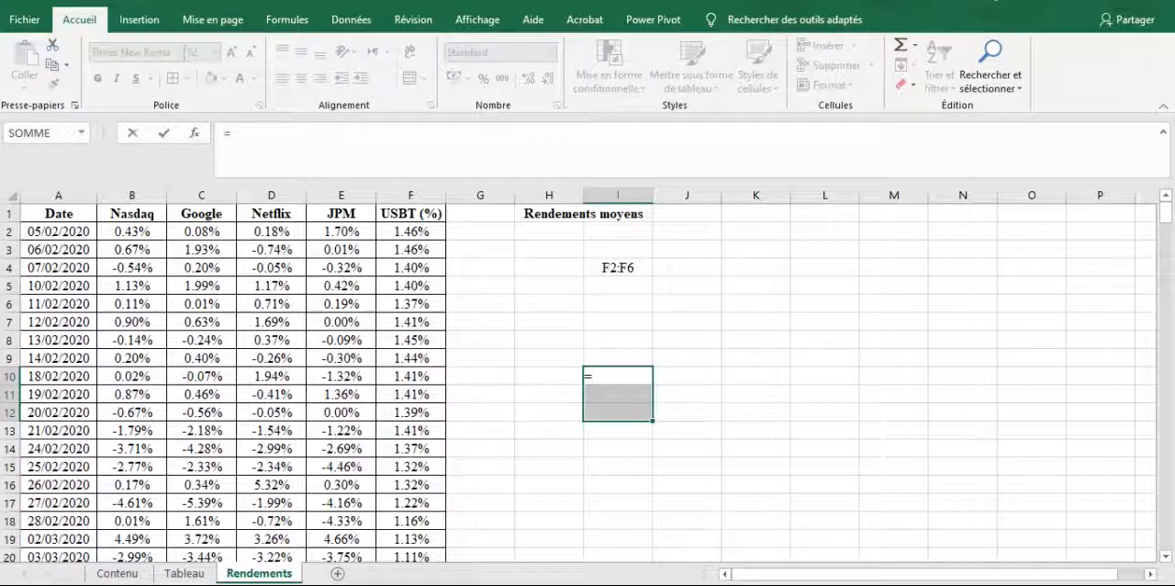
pyautogui.write('indirec')
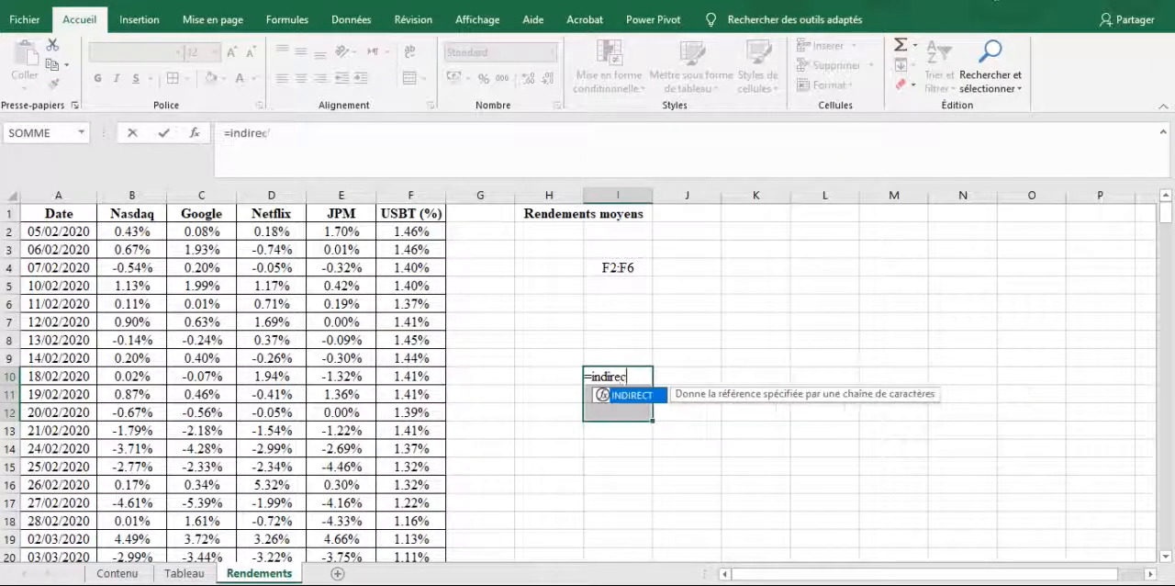
pyautogui.write('t(')
pyautogui.click(615, 274)
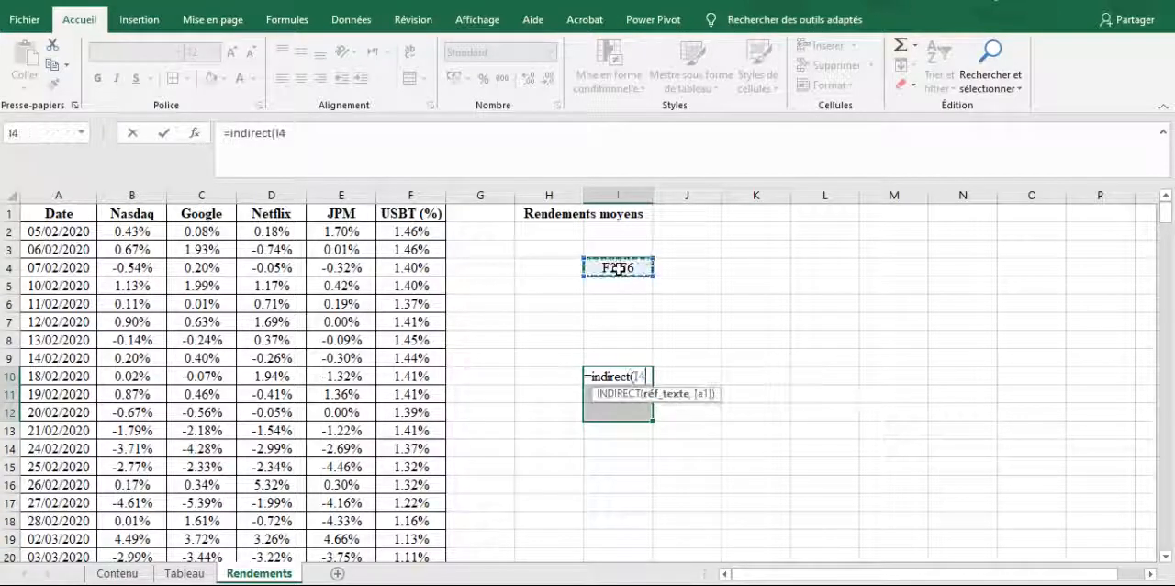
pyautogui.write(')')
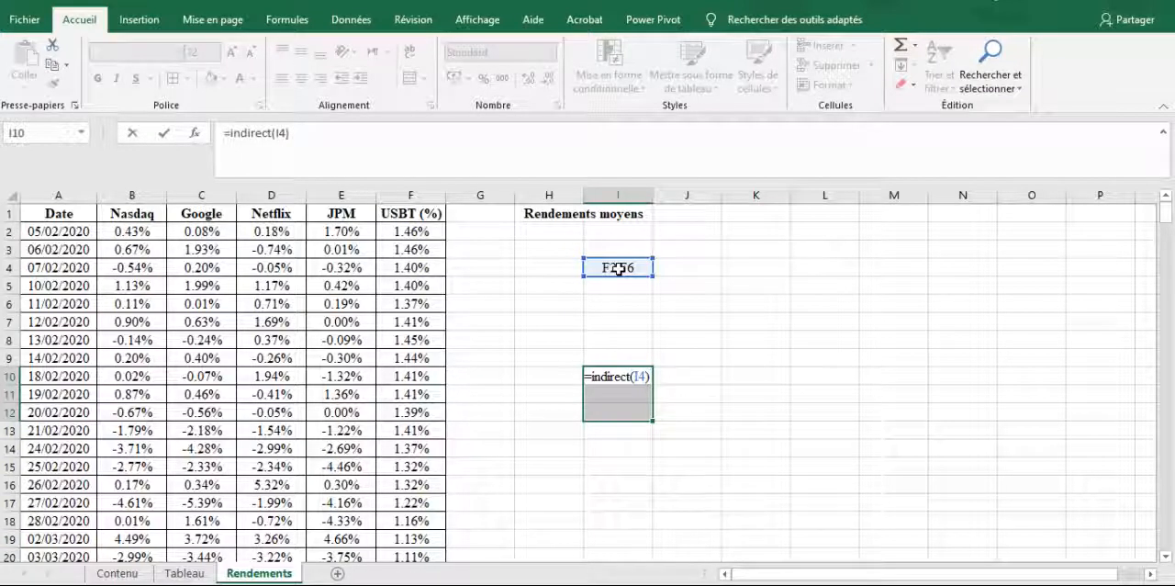
pyautogui.hotkey('ctrl', 'shift', 'Return')
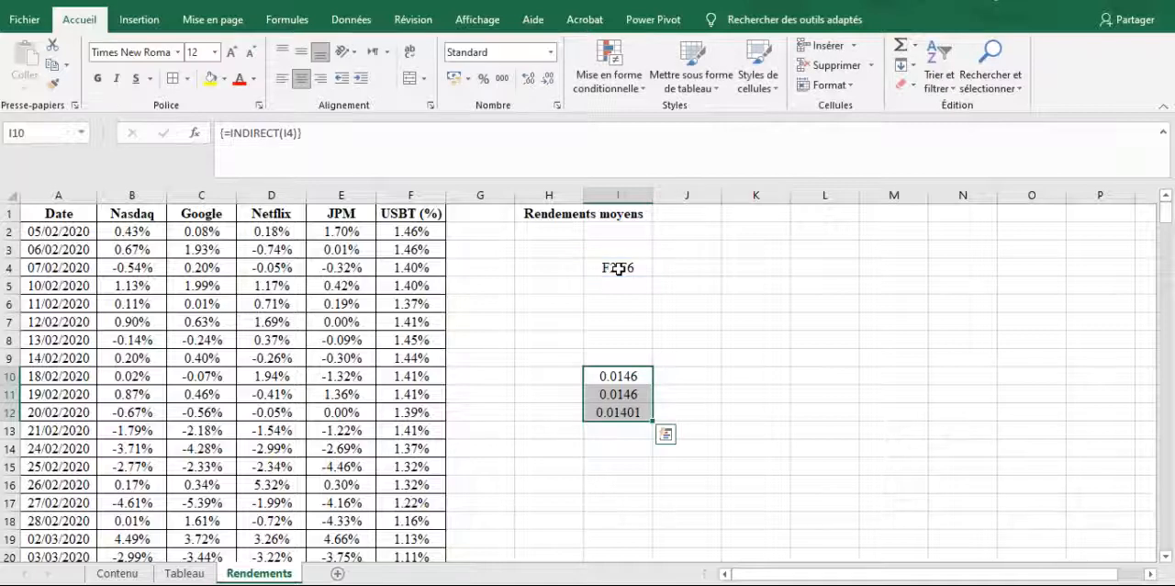
# Compare the source values in the USBT (%) column and clear the whole array formula from I10:I12
pyautogui.click(425, 245)
pyautogui.hotkey('shift', 'Down')
pyautogui.hotkey('shift', 'Down')
pyautogui.hotkey('shift', 'Down')
pyautogui.hotkey('shift', 'Down')
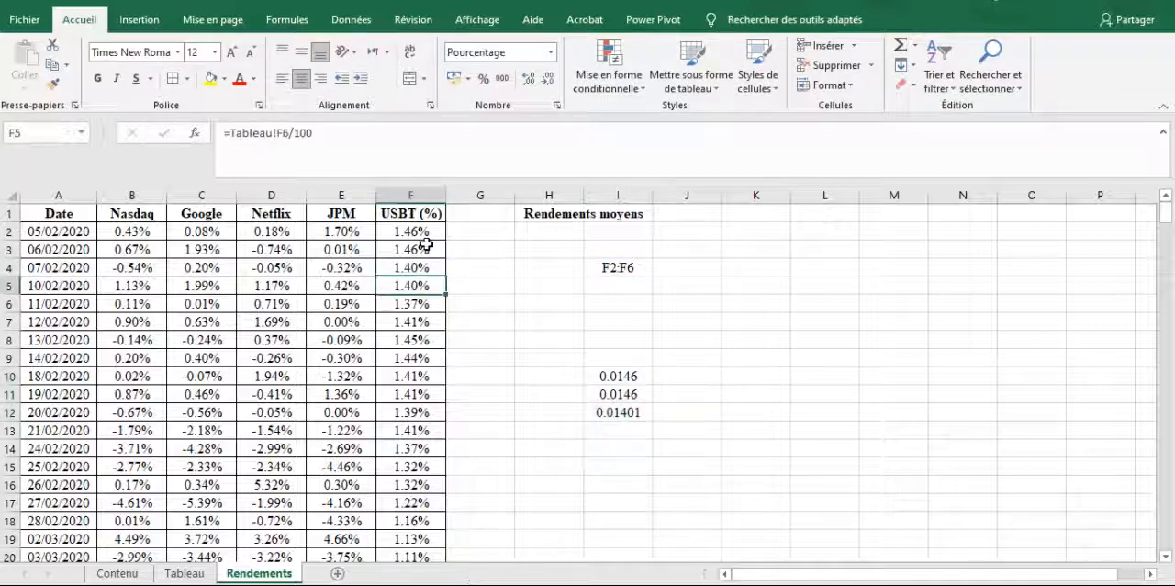
pyautogui.click(632, 375)
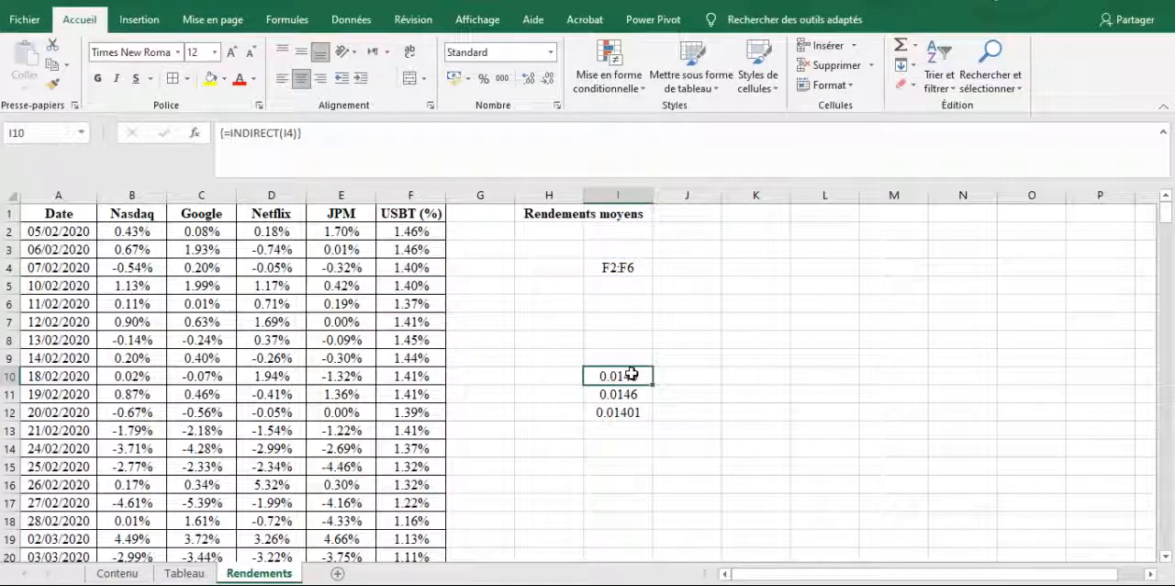
pyautogui.press('BackSpace')
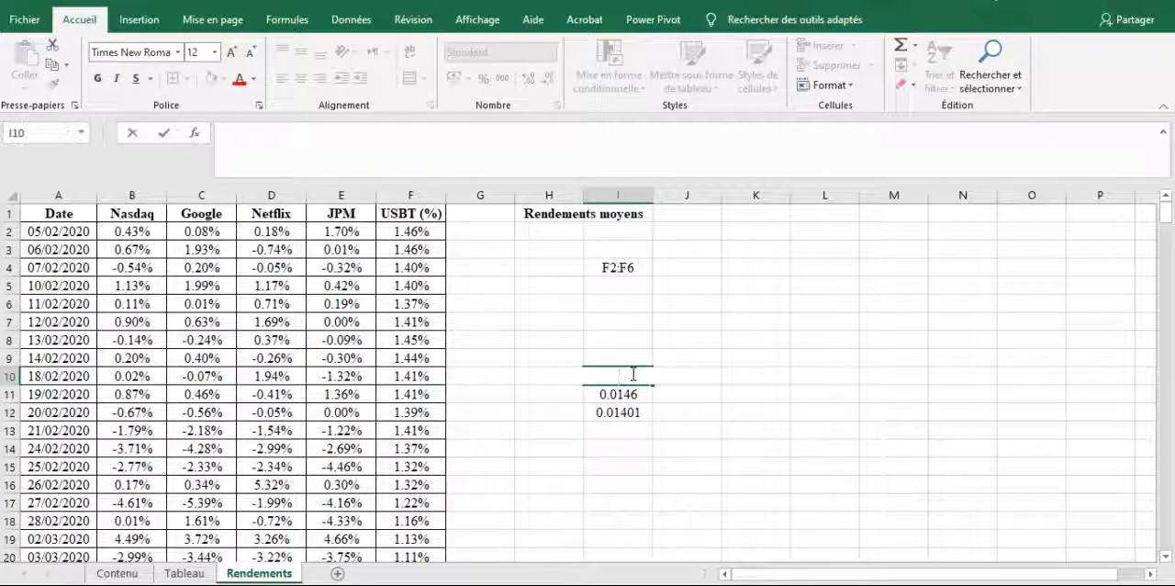
pyautogui.press('Escape')
pyautogui.hotkey('shift', 'Down')
pyautogui.hotkey('shift', 'Down')
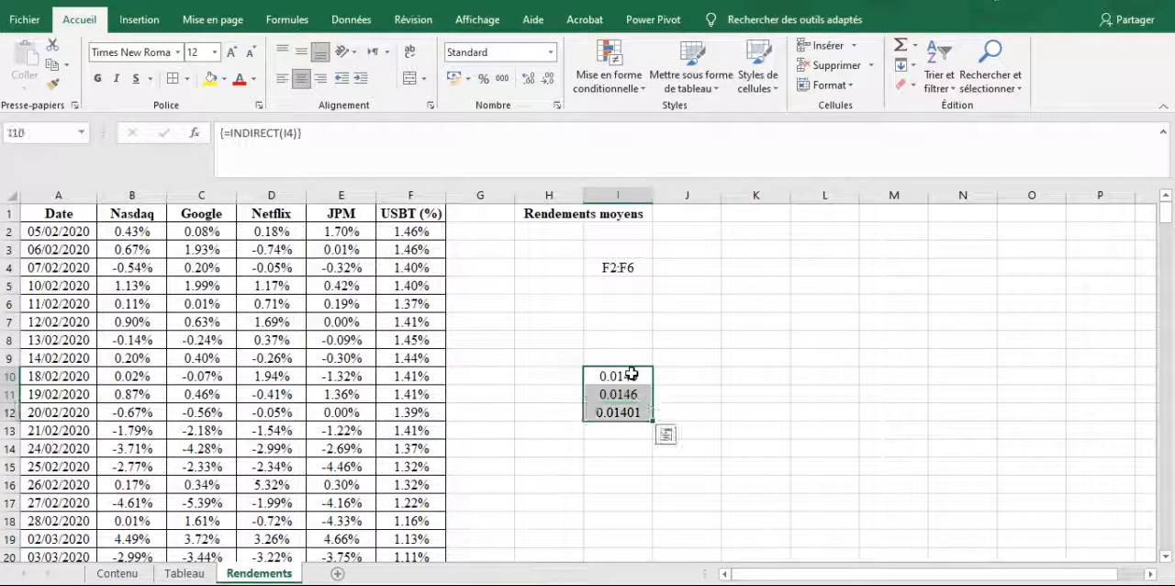
pyautogui.press('Delete')
pyautogui.click(327, 336)
# Define the name Nasdaq for the Nasdaq returns in B2:B254
pyautogui.click(126, 230)
pyautogui.moveTo(133, 286); pyautogui.dragTo(147, 521)
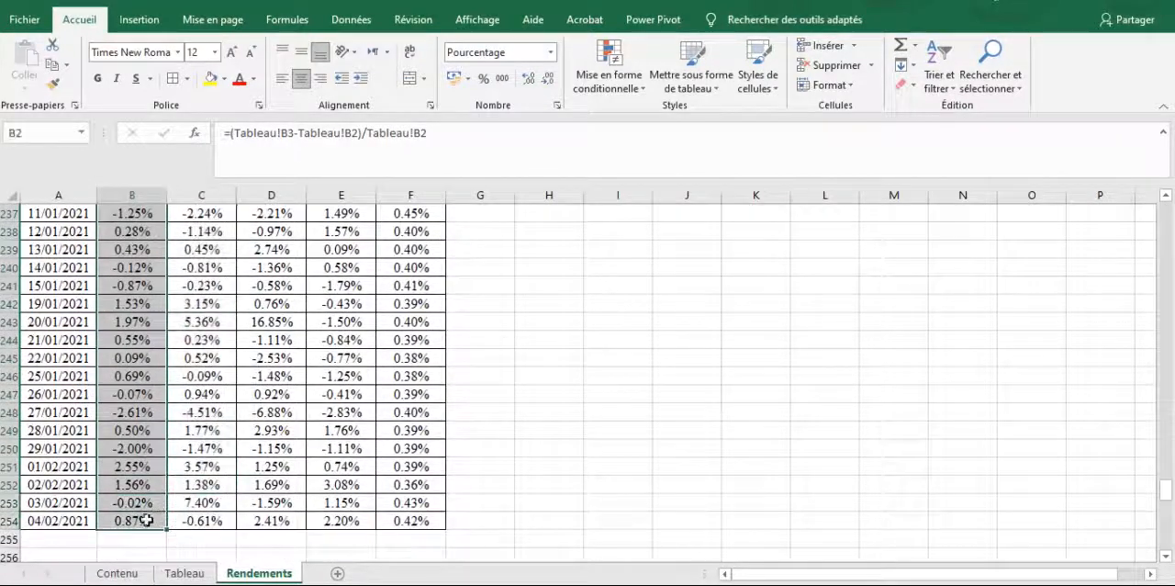
pyautogui.write('Nasdaq')
pyautogui.press('Return')
# Define the name Google for the Google returns in column C, down to row 254
pyautogui.click(207, 230)
pyautogui.moveTo(206, 224); pyautogui.dragTo(220, 551)
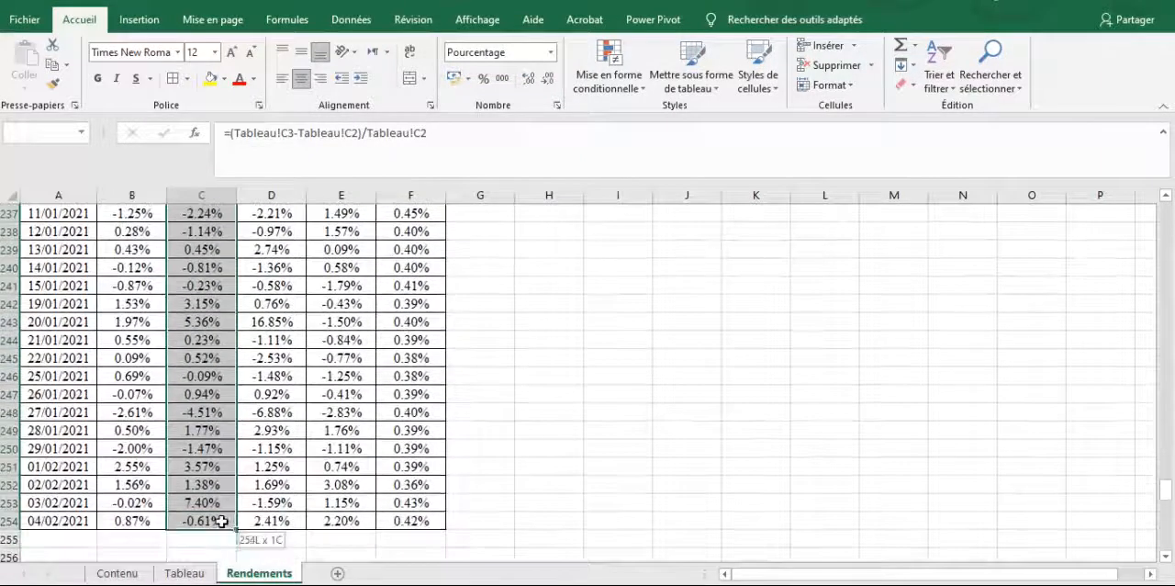
pyautogui.click(43, 130)
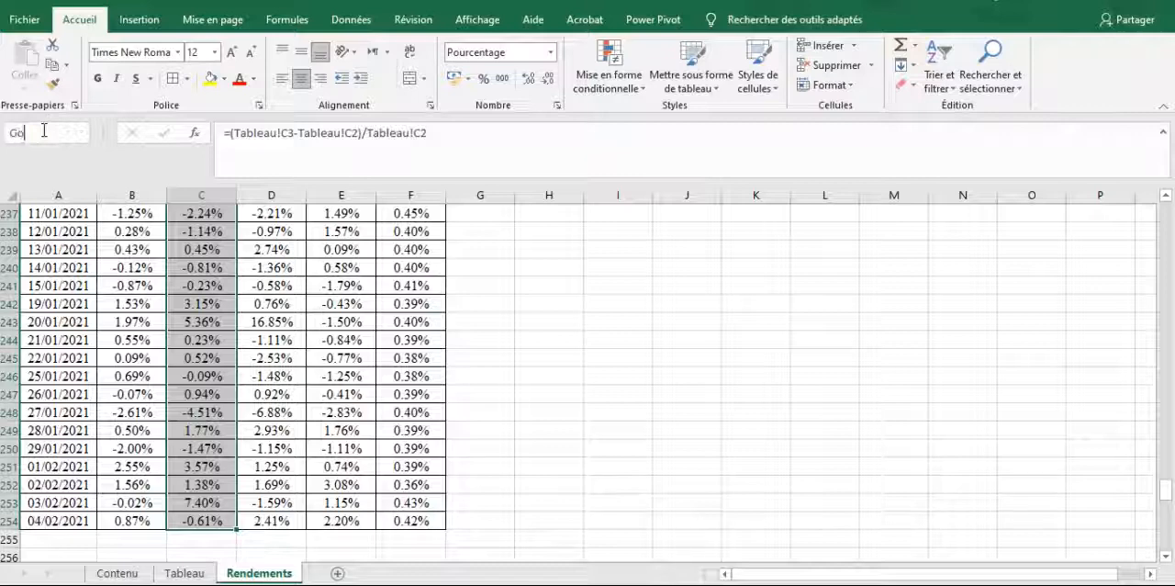
pyautogui.press('Return')
# Define the name Netflix for the Netflix returns in D2:D254
pyautogui.moveTo(275, 229); pyautogui.dragTo(279, 522)
pyautogui.click(27, 134)
pyautogui.write('Net')
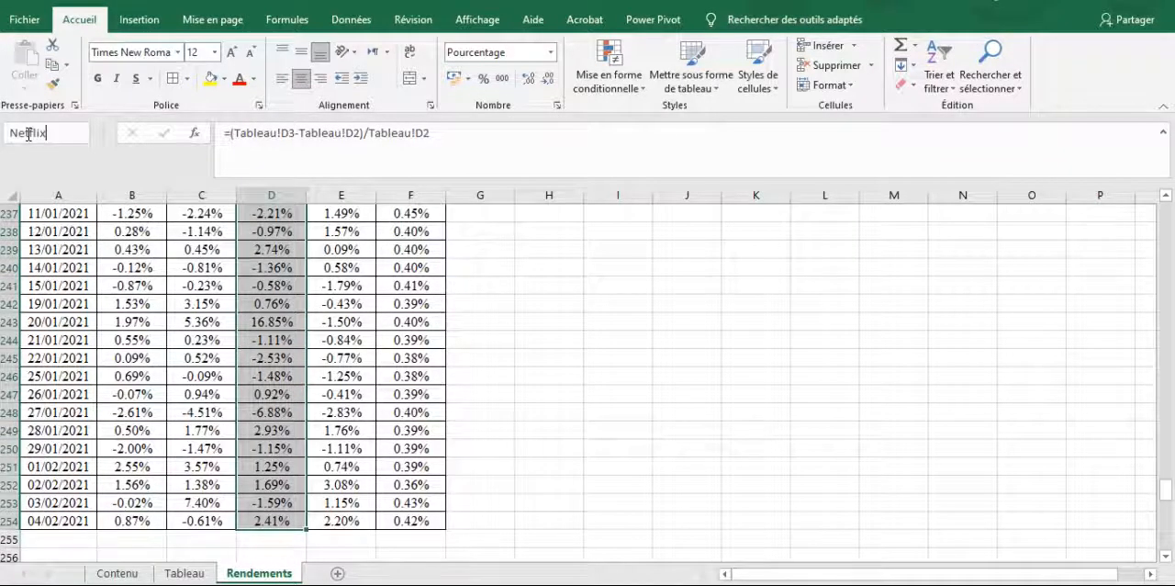
pyautogui.write('flix')
pyautogui.press('Return')
# Define the name JPM for the JPM returns in E2:E254
pyautogui.moveTo(363, 234); pyautogui.dragTo(358, 539)
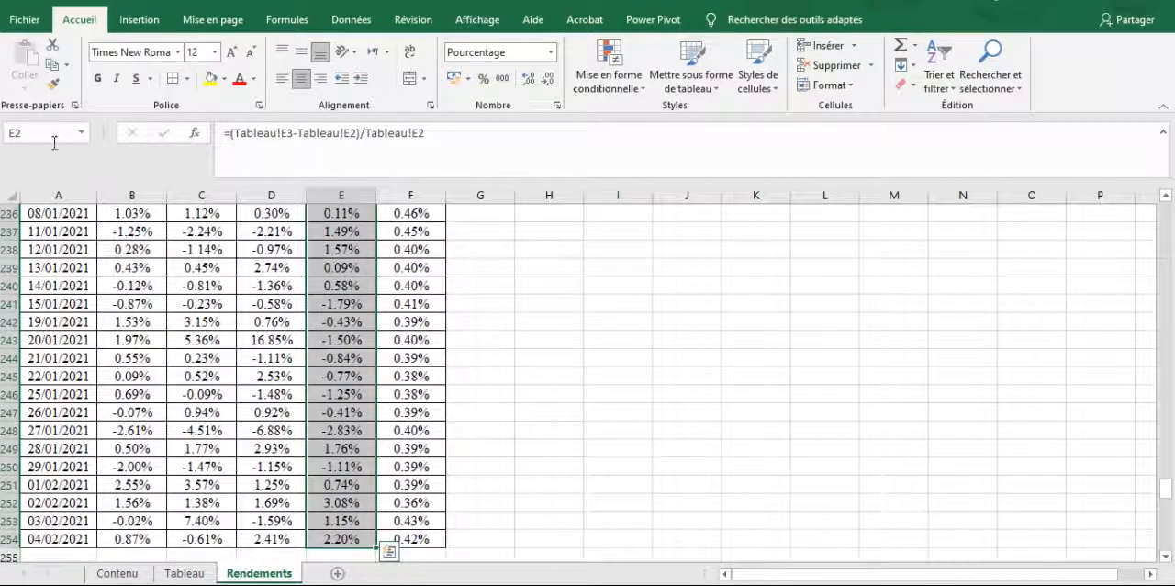
pyautogui.click(54, 137)
pyautogui.write('JPM')
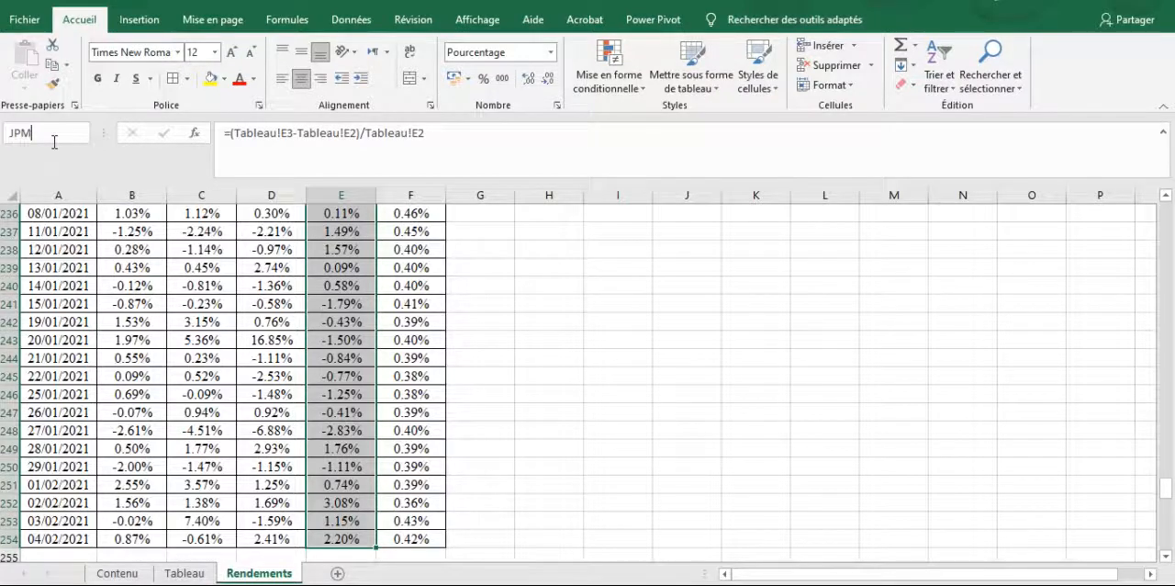
pyautogui.press('Return')
# Shorten the column header in F1 to USBT by removing the percent suffix
pyautogui.click(407, 214)
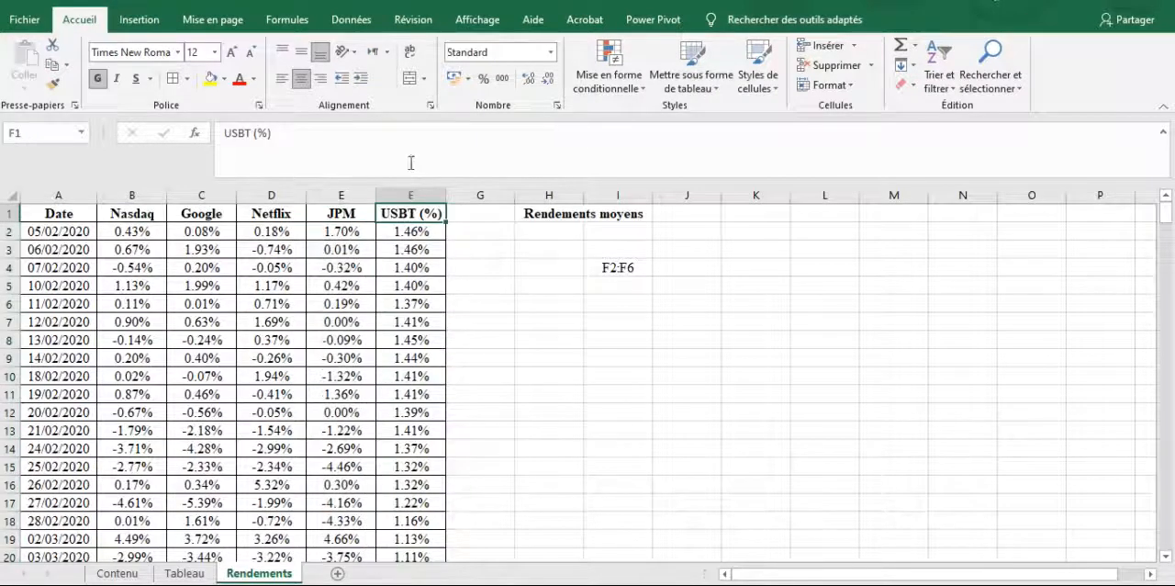
pyautogui.click(415, 147)
pyautogui.press('BackSpace')
pyautogui.press('BackSpace')
pyautogui.press('BackSpace')
pyautogui.press('BackSpace')
pyautogui.click(407, 231)
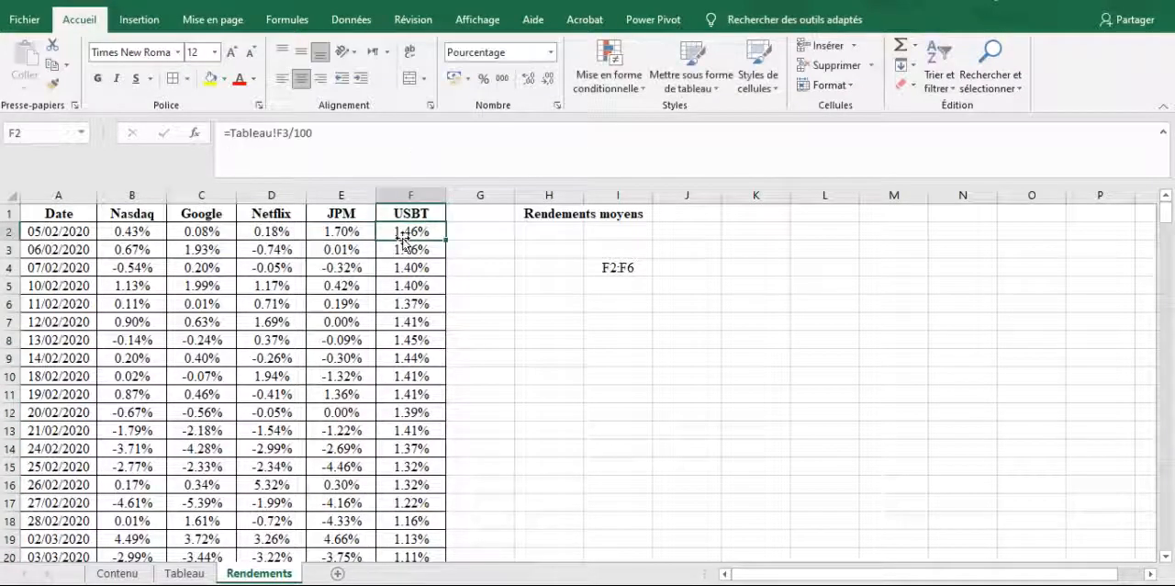
# Define the name USBT for the values in F2:F254
pyautogui.moveTo(407, 232); pyautogui.dragTo(432, 556)
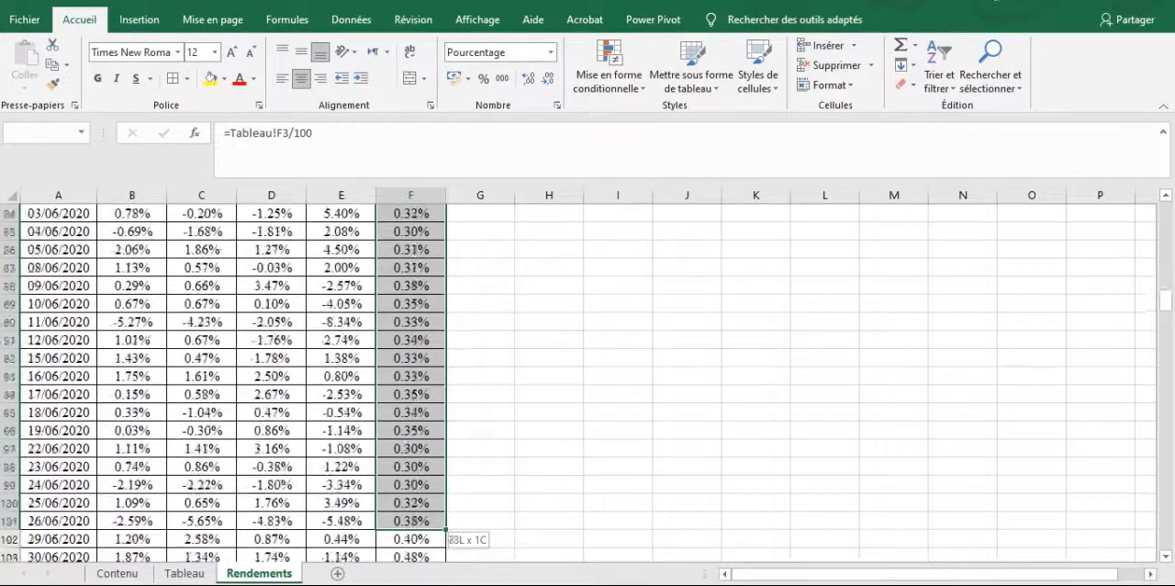
pyautogui.moveTo(432, 542); pyautogui.dragTo(420, 520)
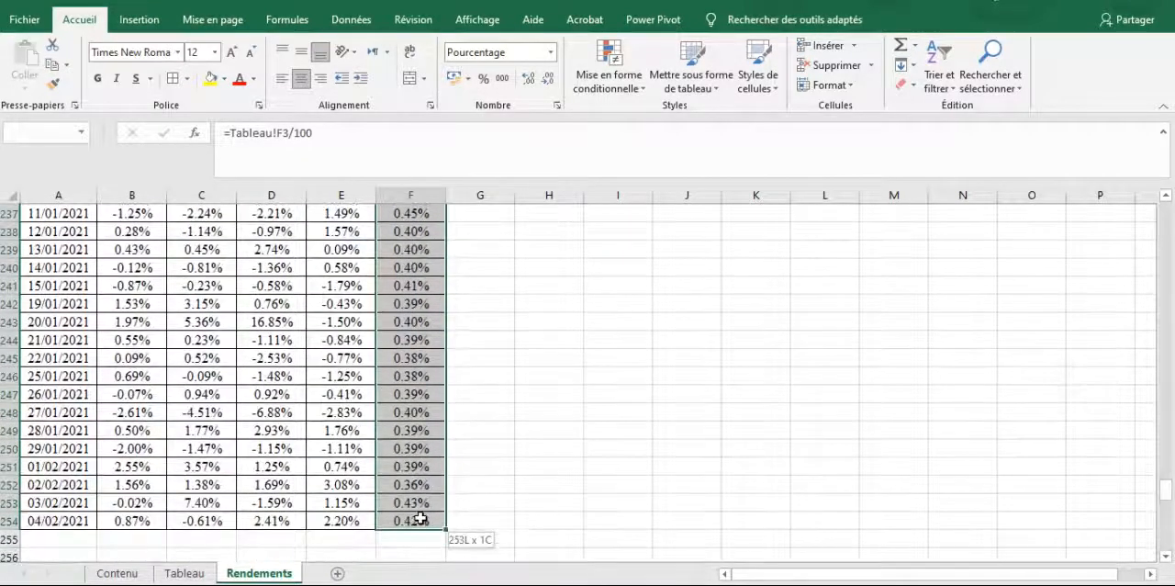
pyautogui.click(35, 132)
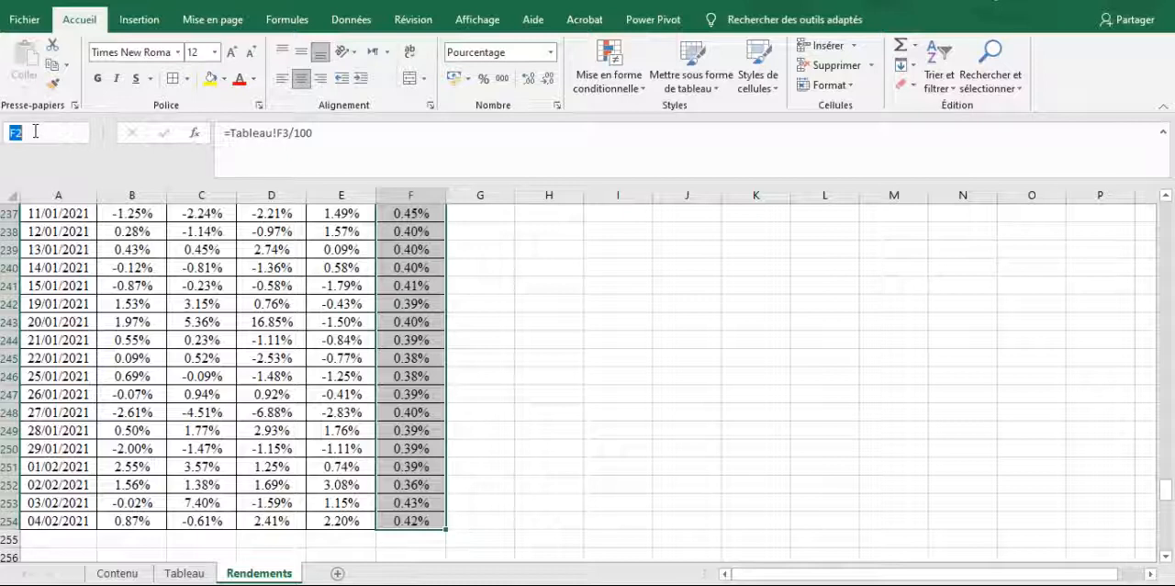
pyautogui.write('USTB')
pyautogui.press('Return')
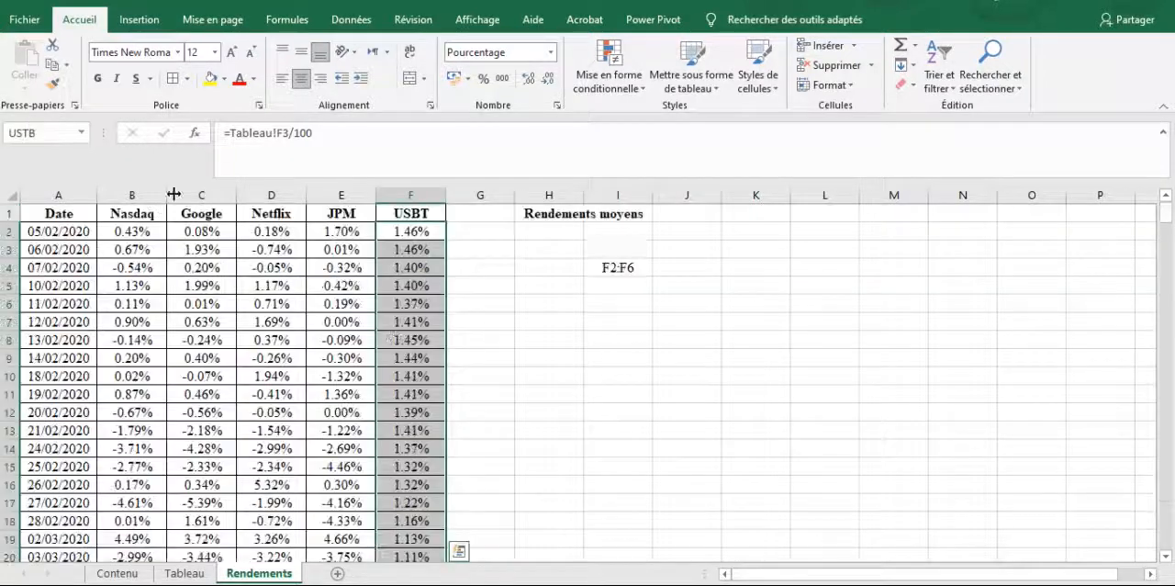
# Clear the reference text from cell I4
pyautogui.doubleClick(633, 267)
pyautogui.press('BackSpace')
pyautogui.press('BackSpace')
pyautogui.press('BackSpace')
pyautogui.press('BackSpace')
pyautogui.press('BackSpace')
pyautogui.press('Return')
# Copy the header cells B1:F1, from Nasdaq to USBT
pyautogui.press('Left')
pyautogui.press('Left')
pyautogui.press('Left')
pyautogui.press('Up')
pyautogui.press('Up')
pyautogui.press('Up')
pyautogui.press('Up')
pyautogui.press('Left')
pyautogui.press('Left')
pyautogui.press('Left')
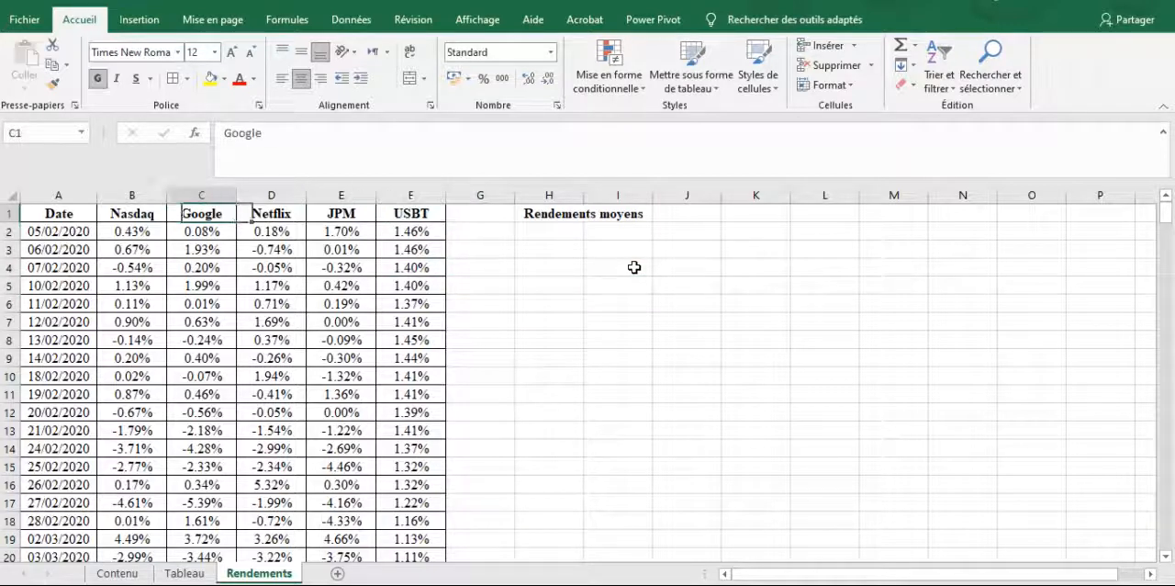
pyautogui.hotkey('shift', 'Right')
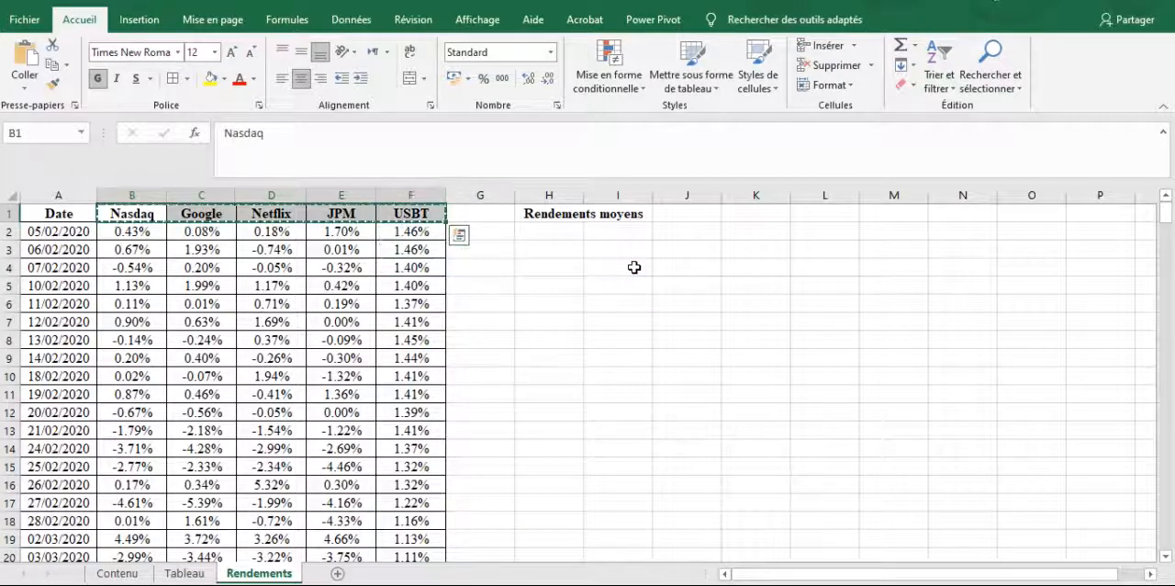
# Paste the copied headers transposed into H2:H6, below the Rendements moyens title
pyautogui.click(563, 231)
pyautogui.moveTo(562, 247); pyautogui.dragTo(560, 282)
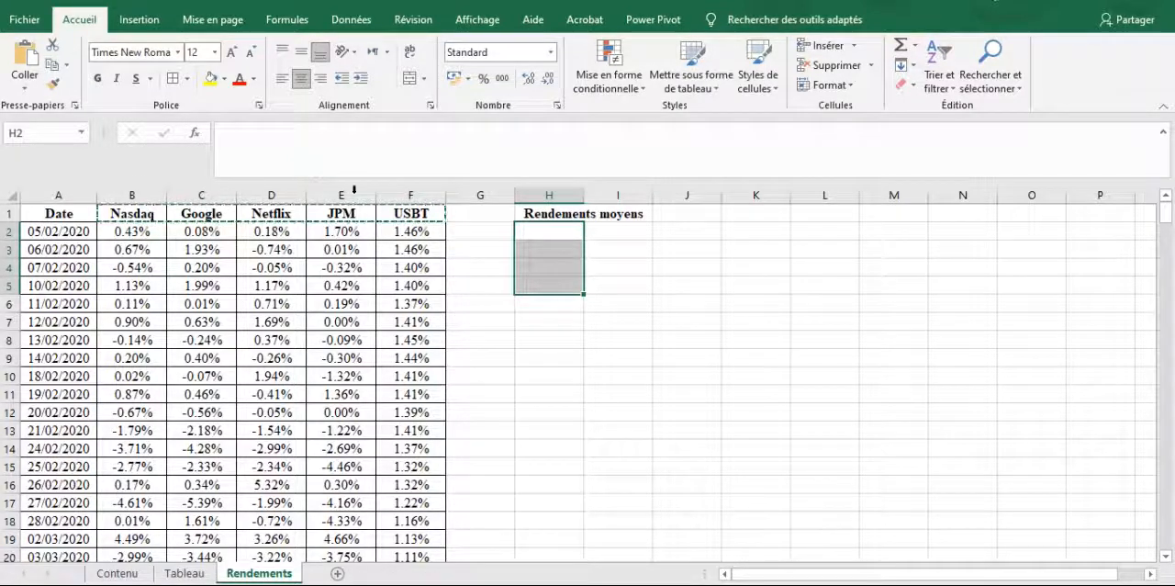
pyautogui.moveTo(557, 230); pyautogui.dragTo(564, 310)
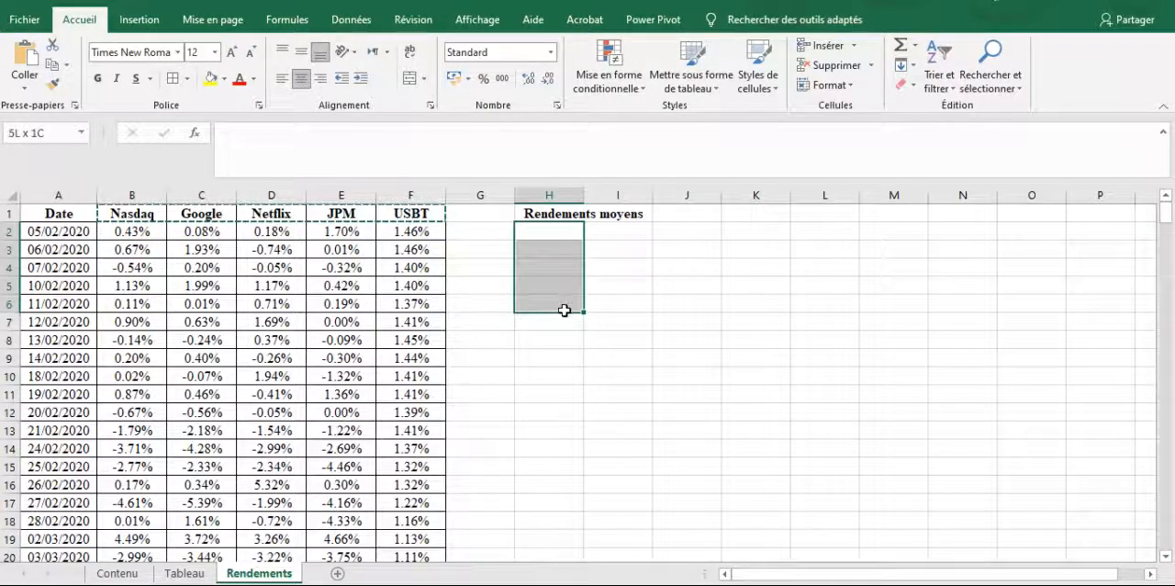
pyautogui.rightClick(567, 231)
pyautogui.click(613, 313)
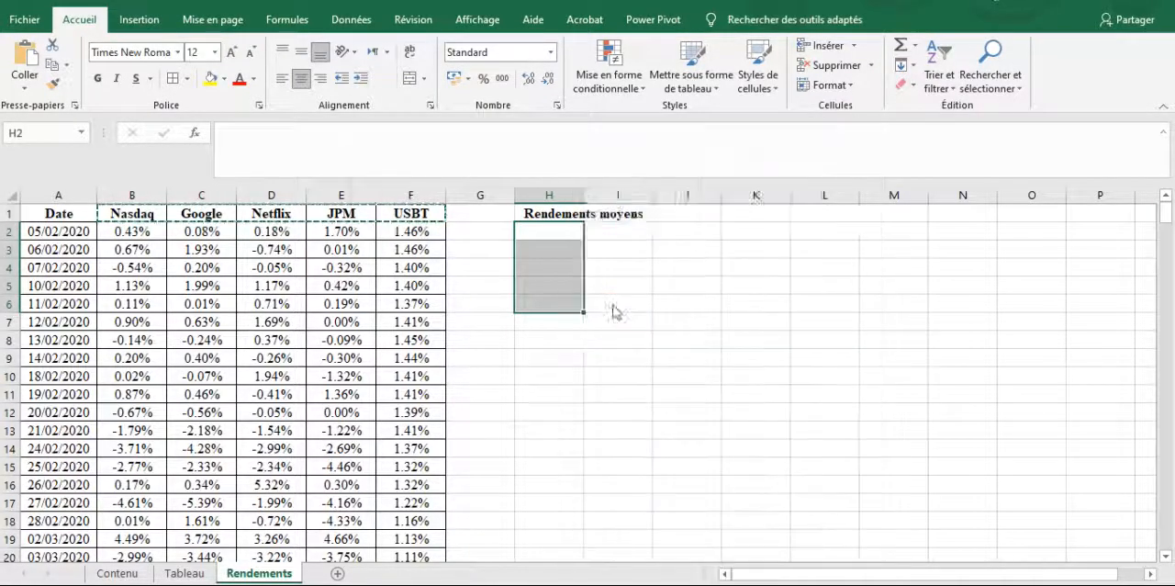
pyautogui.click(628, 386)
pyautogui.click(761, 416)
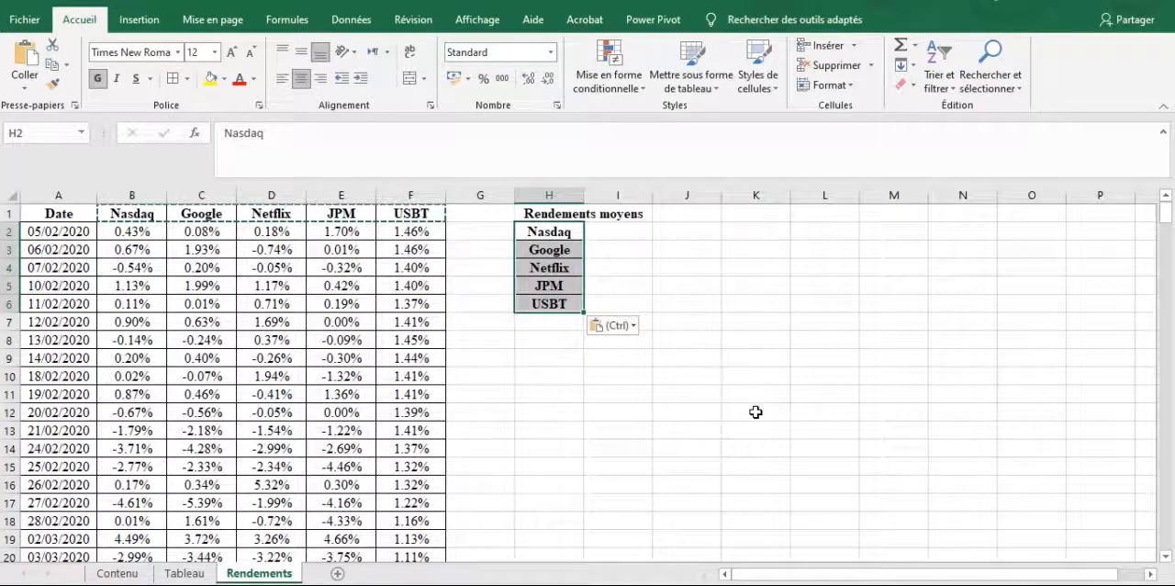
# Apply all borders to the Rendements moyens table in H1:I6
pyautogui.click(645, 212)
pyautogui.press('Escape')
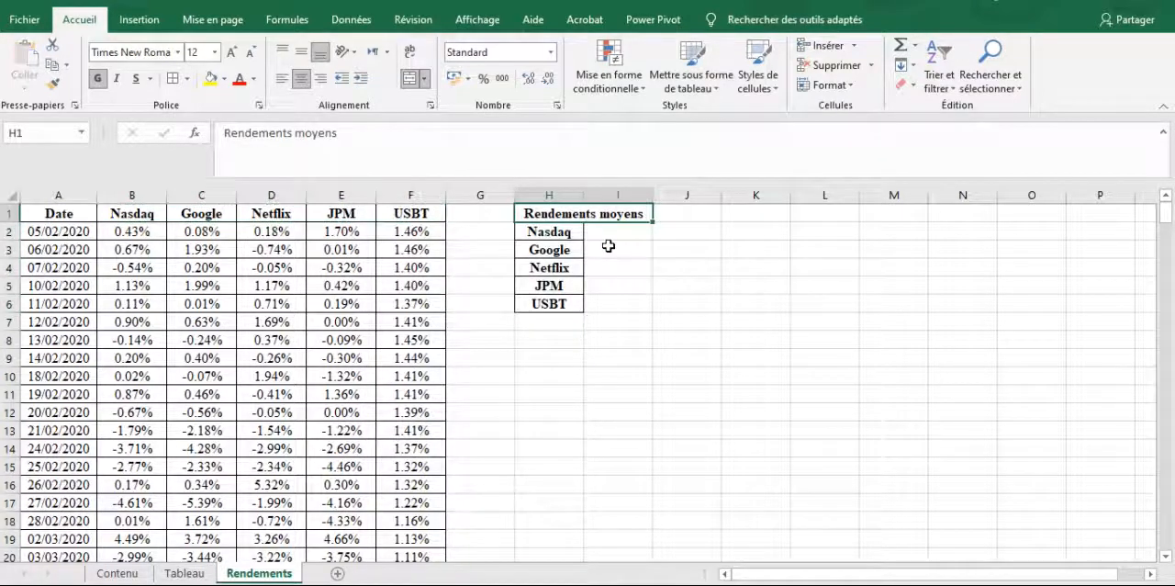
pyautogui.moveTo(588, 220); pyautogui.dragTo(589, 308)
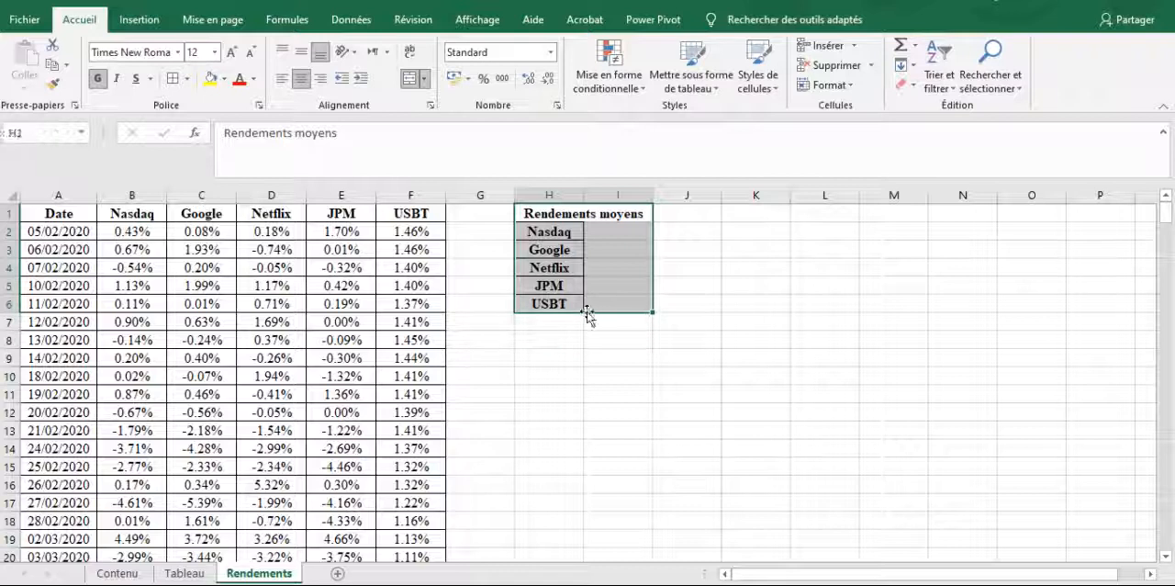
pyautogui.click(187, 79)
pyautogui.click(237, 227)
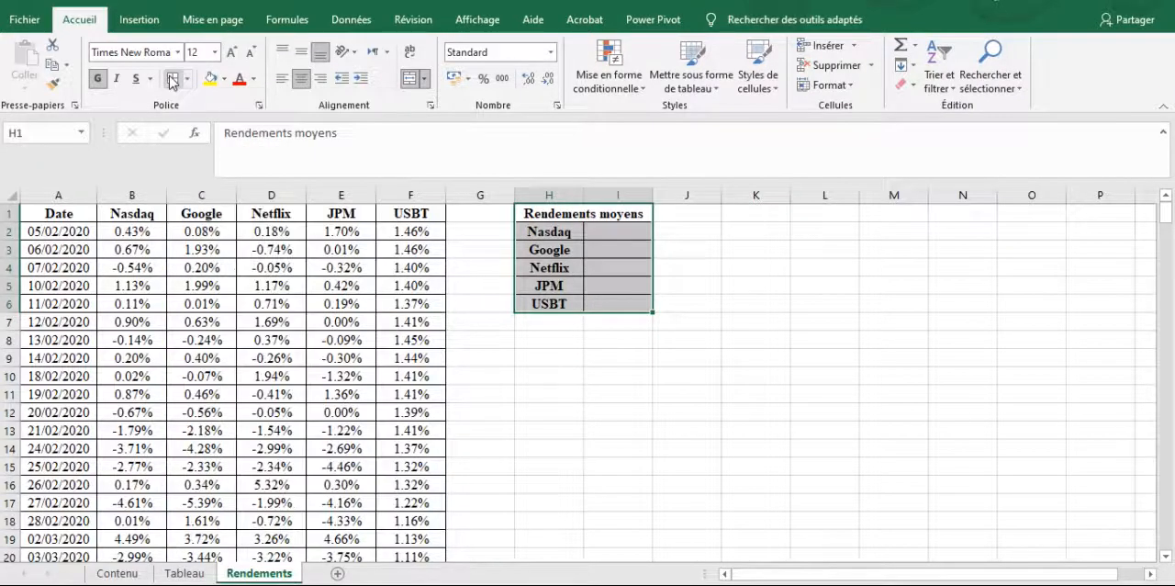
pyautogui.click(593, 315)
pyautogui.click(617, 231)
pyautogui.write('=mo')
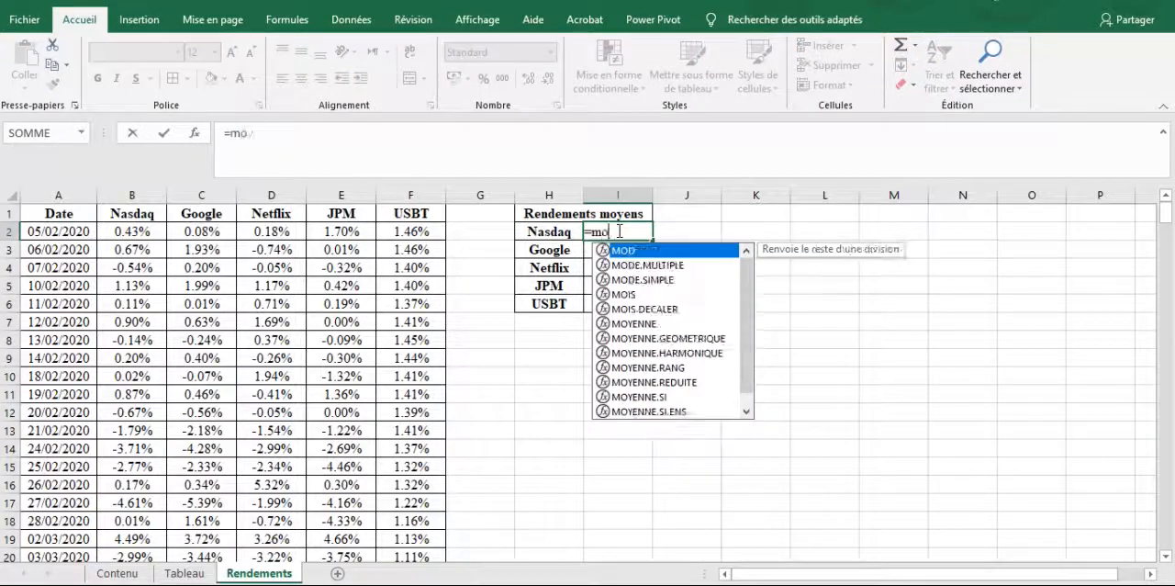
pyautogui.write('yenne(indirec(')
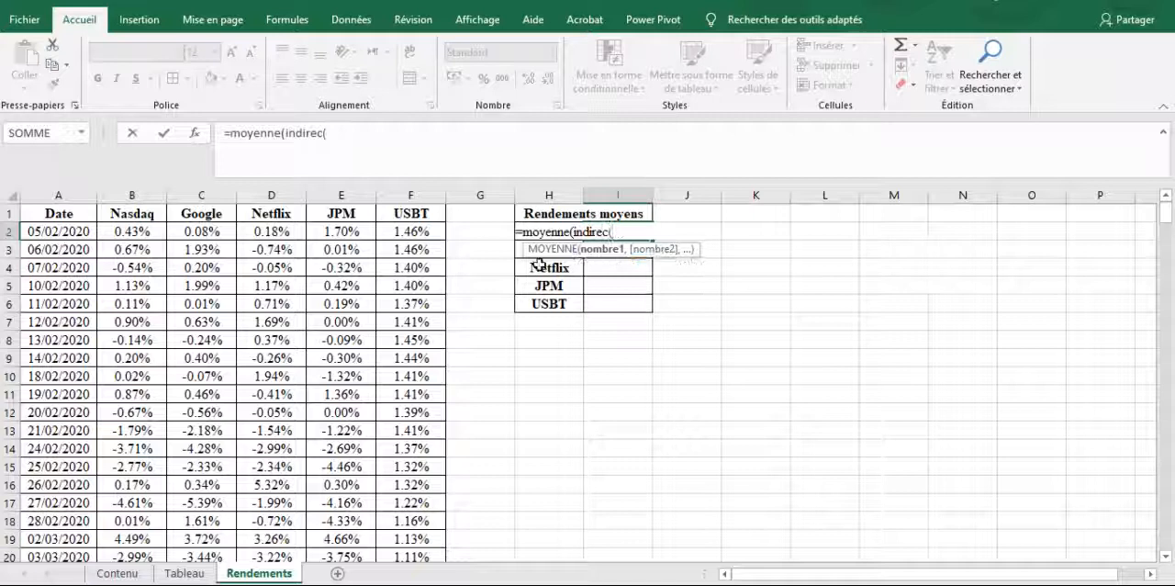
pyautogui.press('BackSpace')
pyautogui.press('BackSpace')
pyautogui.press('BackSpace')
pyautogui.press('BackSpace')
pyautogui.press('BackSpace')
pyautogui.press('BackSpace')
pyautogui.press('BackSpace')
pyautogui.press('BackSpace')
pyautogui.press('BackSpace')
pyautogui.press('BackSpace')
pyautogui.press('BackSpace')
pyautogui.press('BackSpace')
pyautogui.press('BackSpace')
pyautogui.press('BackSpace')
pyautogui.press('BackSpace')
pyautogui.press('BackSpace')
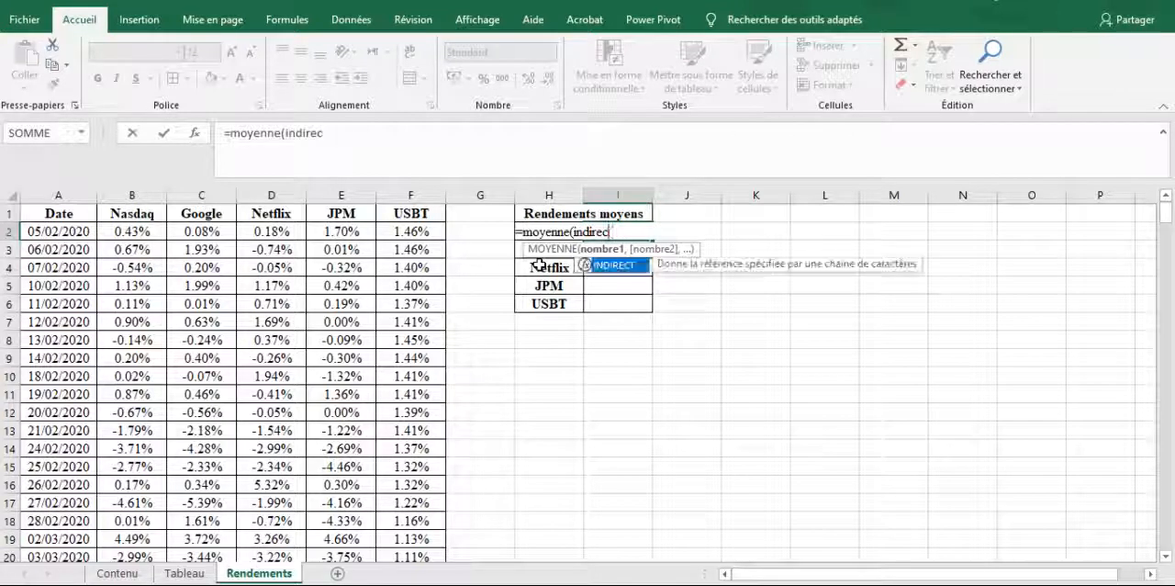
pyautogui.press('Return')
pyautogui.press('Up')
pyautogui.press('Right')
pyautogui.press('Left')
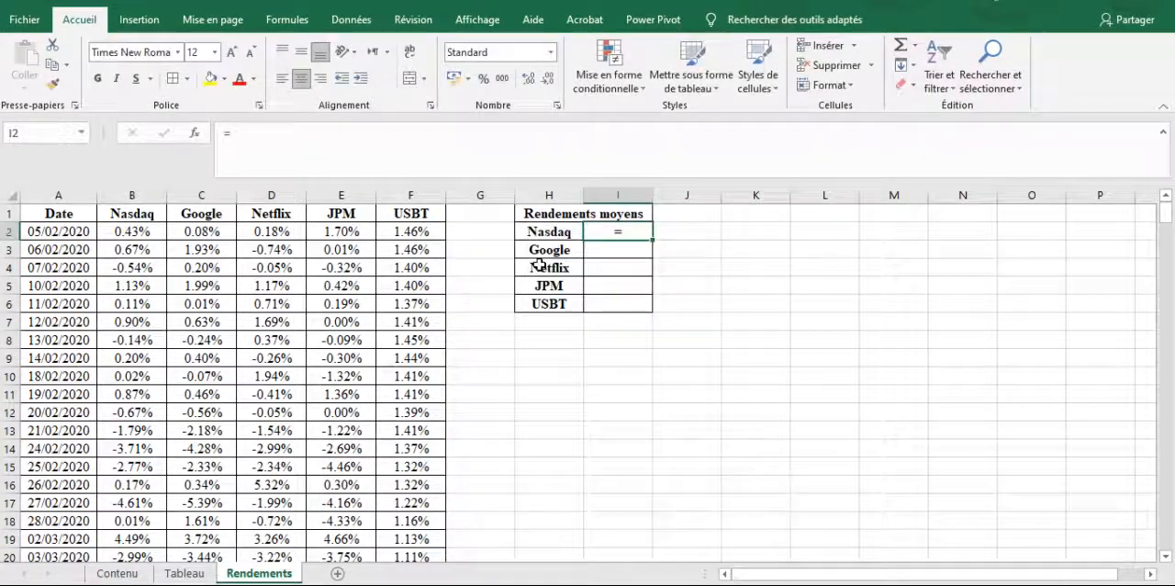
# Enter the formula =MOYENNE(INDIRECT(H2)) in cell I2 to average the Nasdaq returns
pyautogui.write('=m')
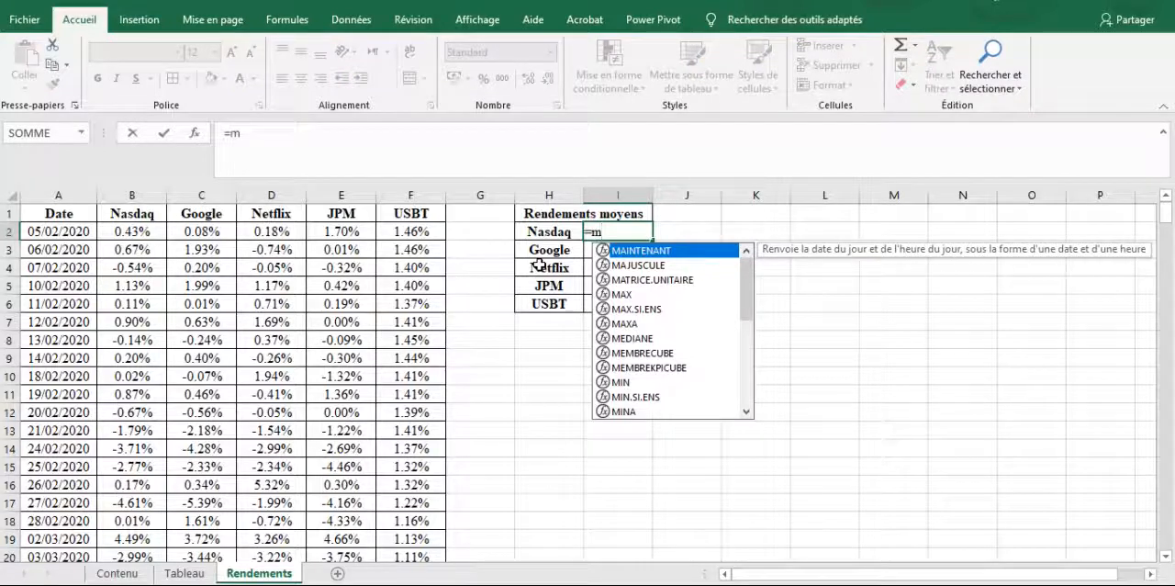
pyautogui.write('oyenne')
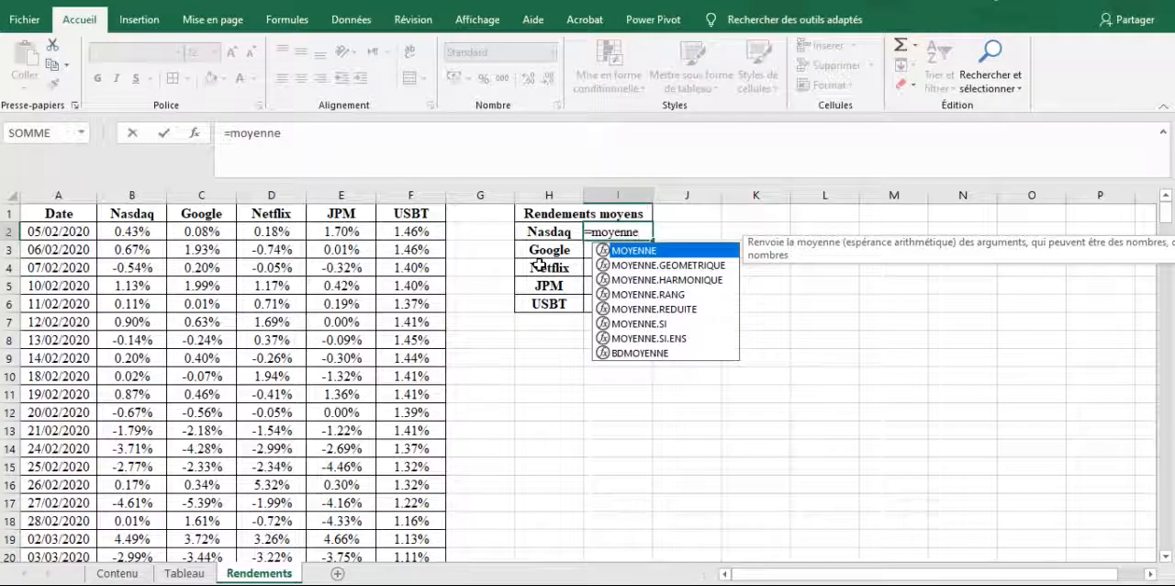
pyautogui.write('(')
pyautogui.click(533, 232)
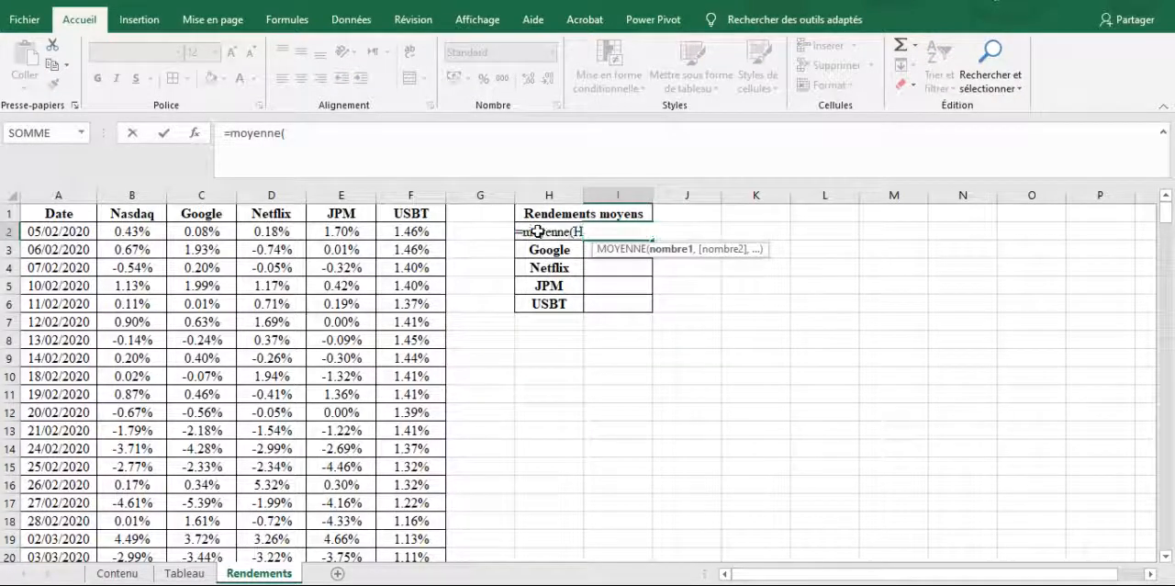
pyautogui.click(284, 133)
pyautogui.write('indir')
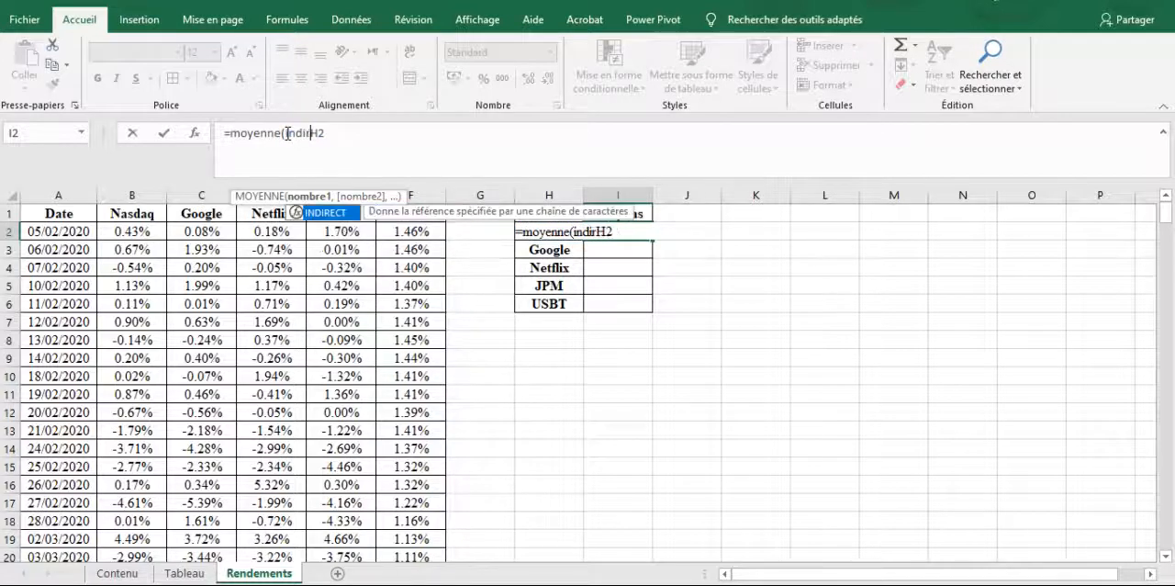
pyautogui.write('ect(')
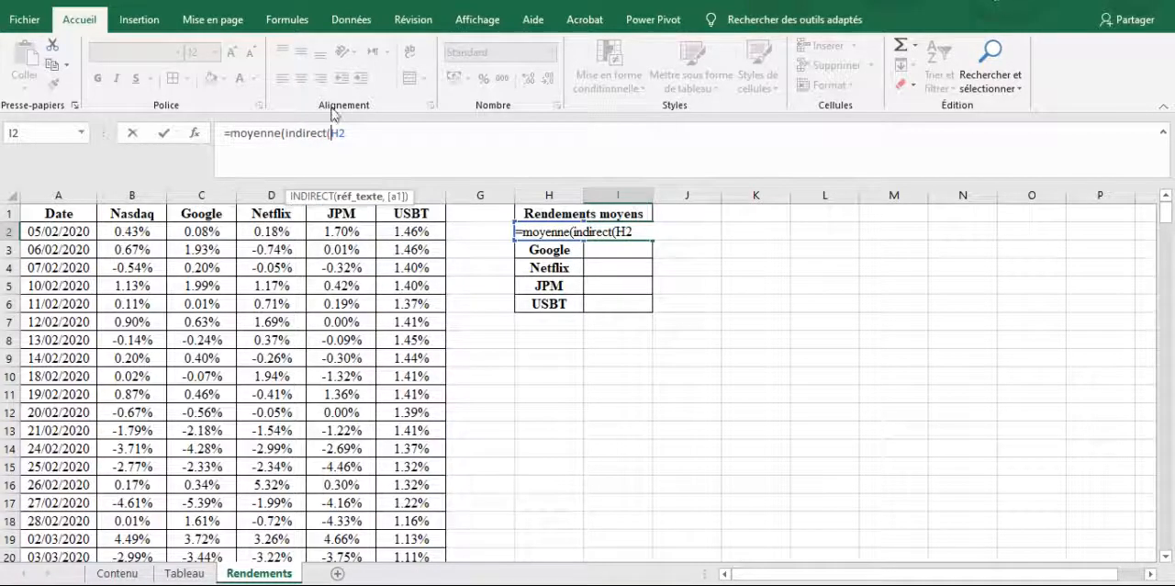
pyautogui.click(370, 133)
pyautogui.write('))')
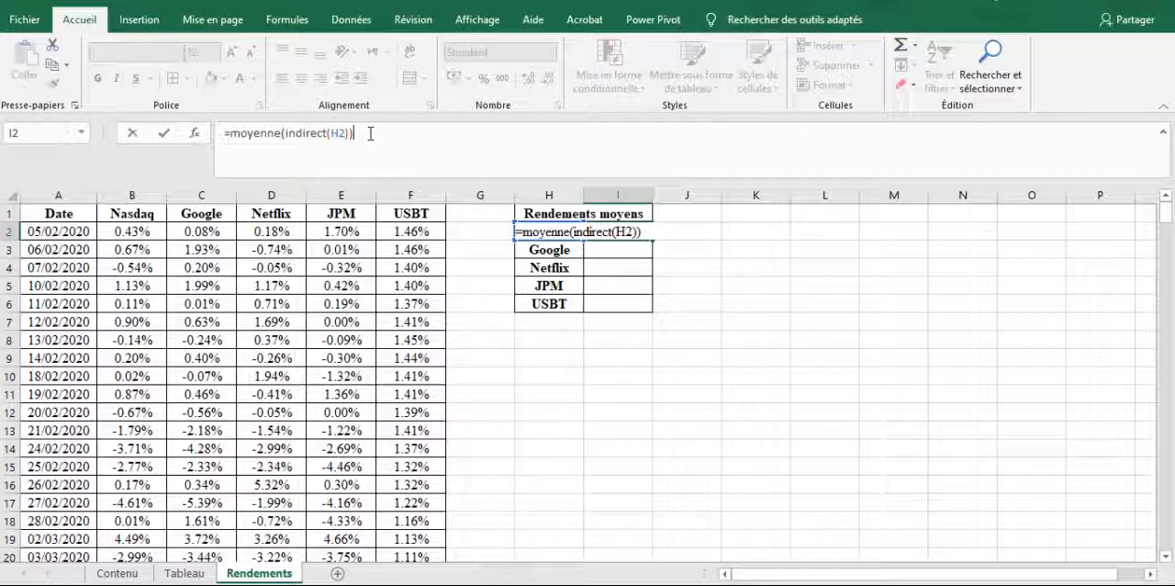
pyautogui.press('Return')
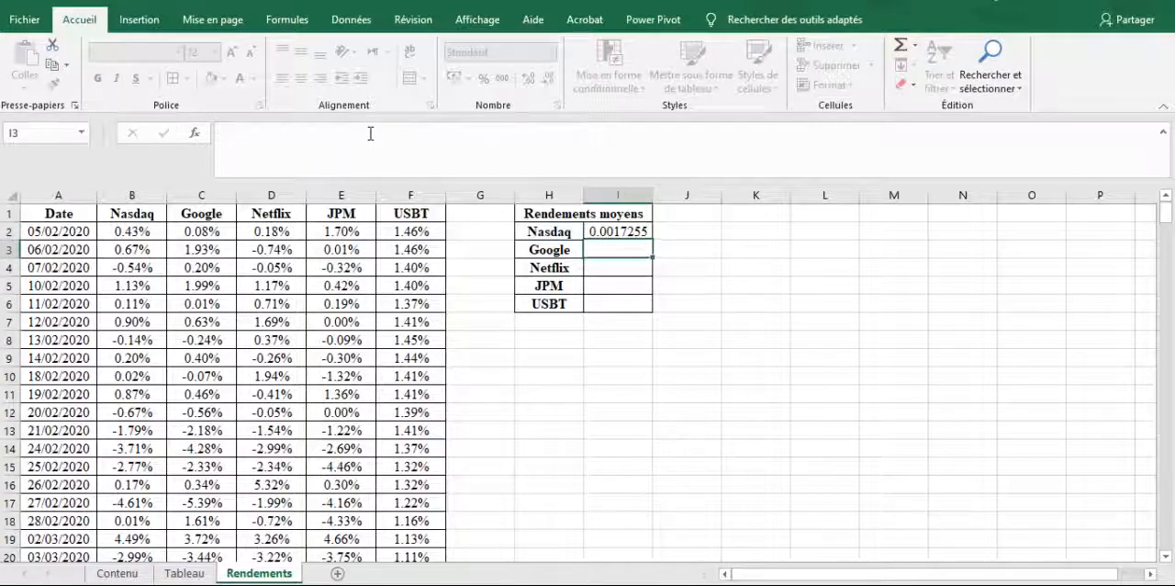
# Fill the average formula in I2 down through I6 for the remaining assets
pyautogui.click(634, 234)
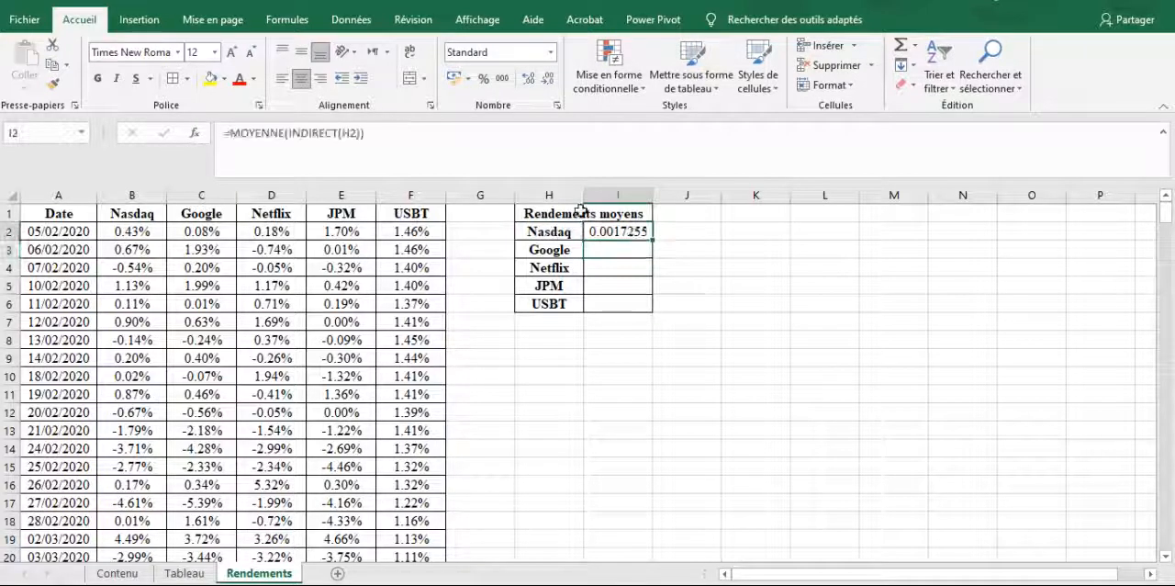
pyautogui.click(428, 131)
pyautogui.press('Escape')
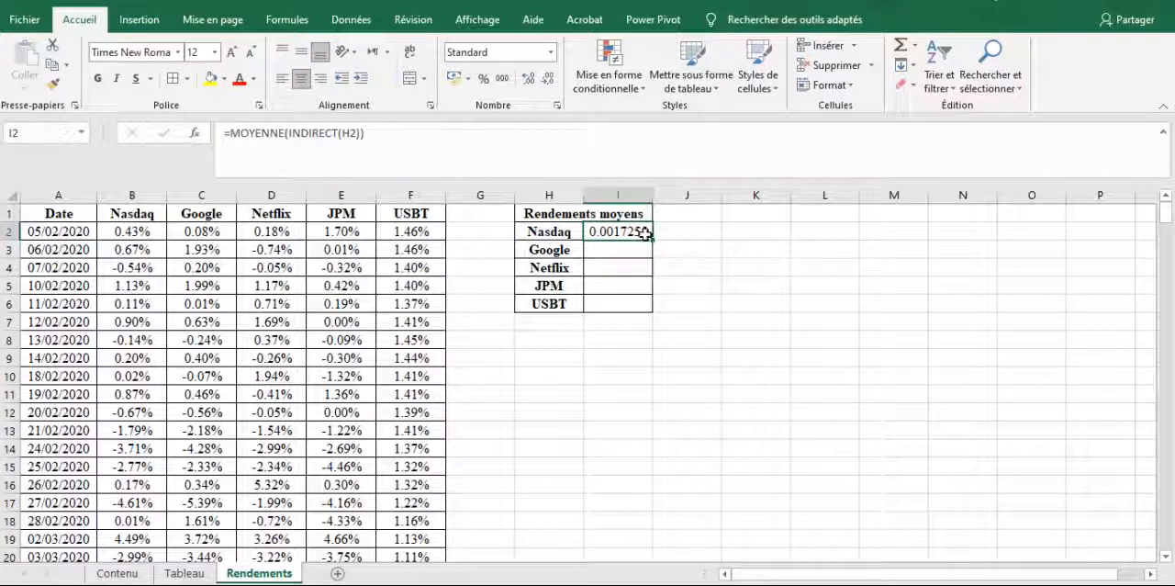
pyautogui.moveTo(655, 241); pyautogui.dragTo(655, 312)
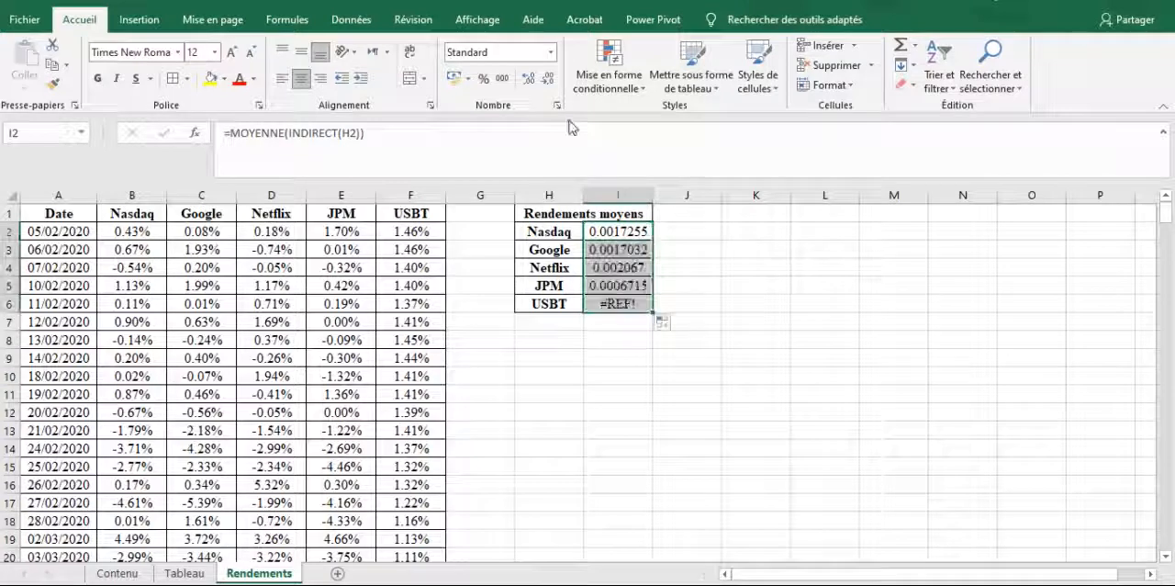
# Format the average returns in I2:I6 as Pourcentage
pyautogui.click(551, 53)
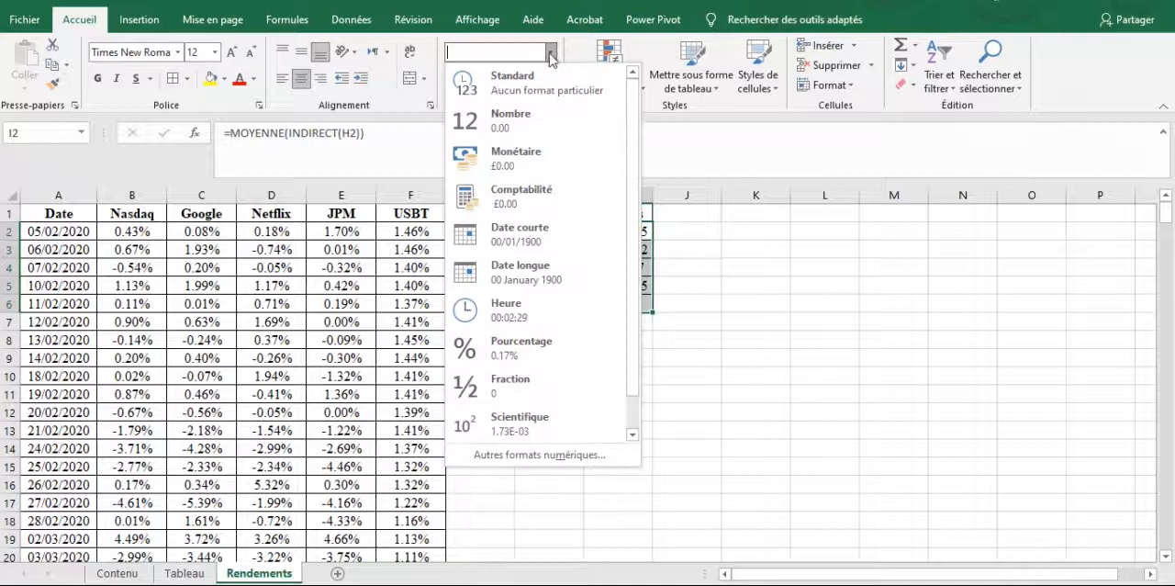
pyautogui.click(528, 356)
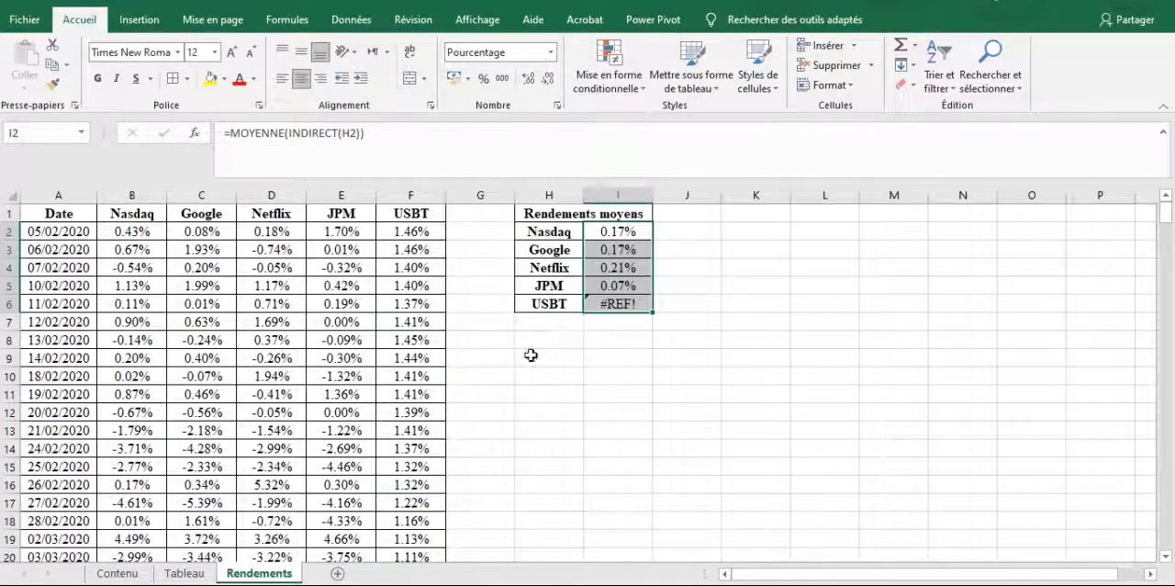
pyautogui.click(507, 372)
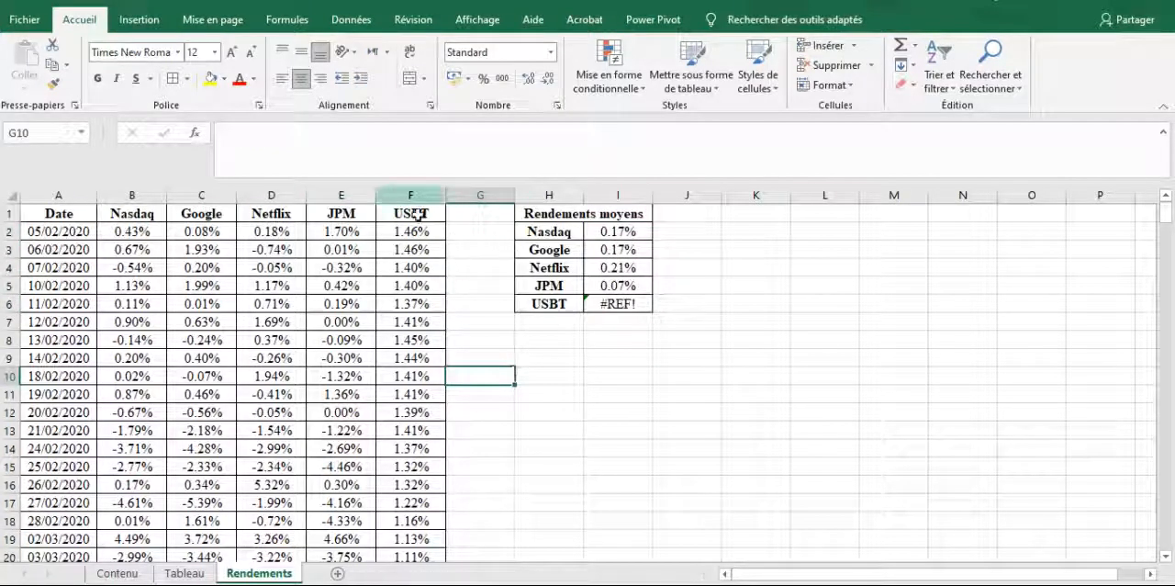
# Check the defined name of the return range F2:F254
pyautogui.moveTo(415, 231); pyautogui.dragTo(419, 526)
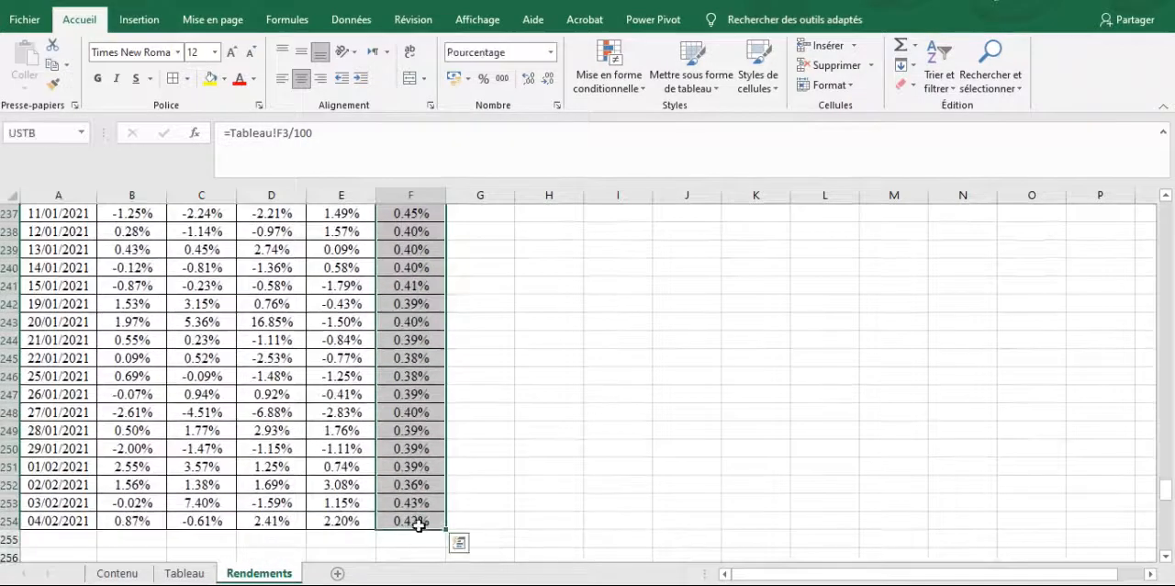
pyautogui.click(43, 134)
pyautogui.press('Return')
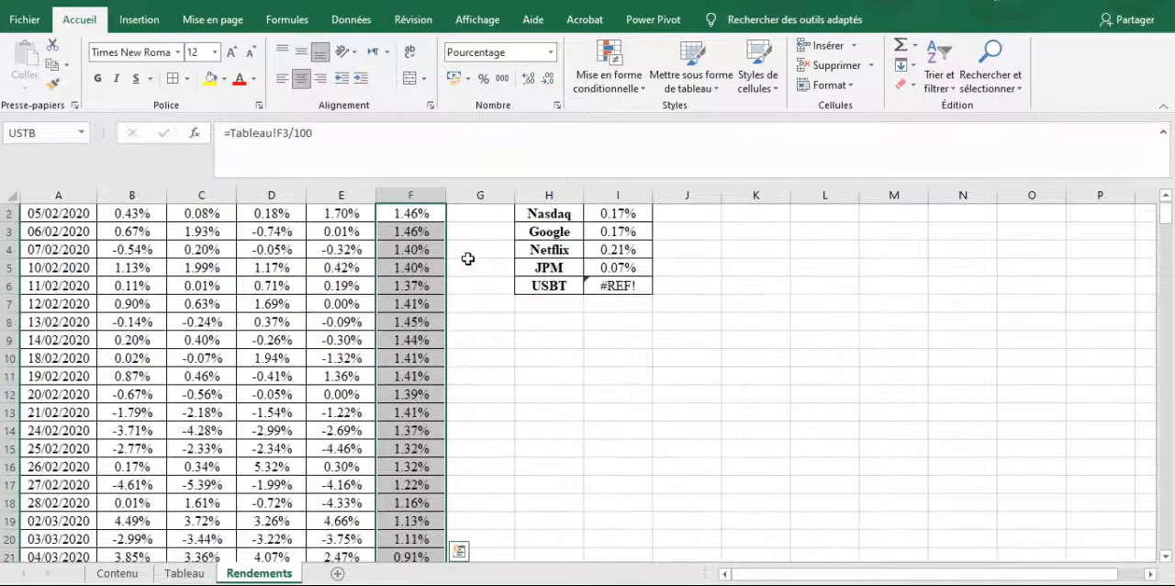
# Change the header in cell F1 to USTB
pyautogui.press('Up')
pyautogui.click(246, 132)
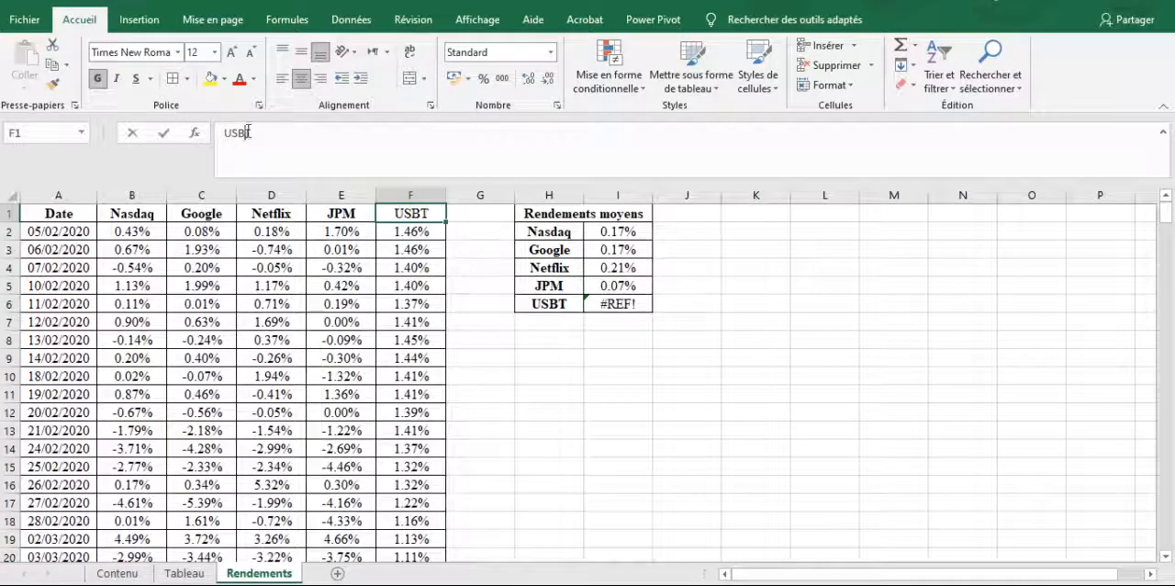
pyautogui.press('BackSpace')
pyautogui.write('B')
pyautogui.press('Return')
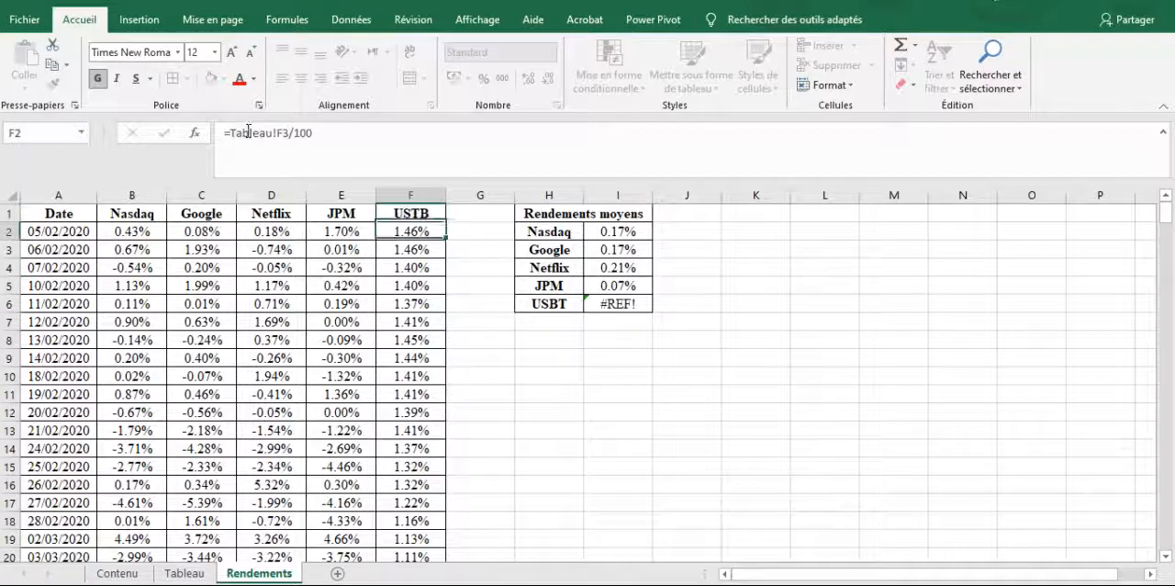
# Change the label in H6 of the Rendements moyens table to USTB and check the average beside it
pyautogui.click(595, 305)
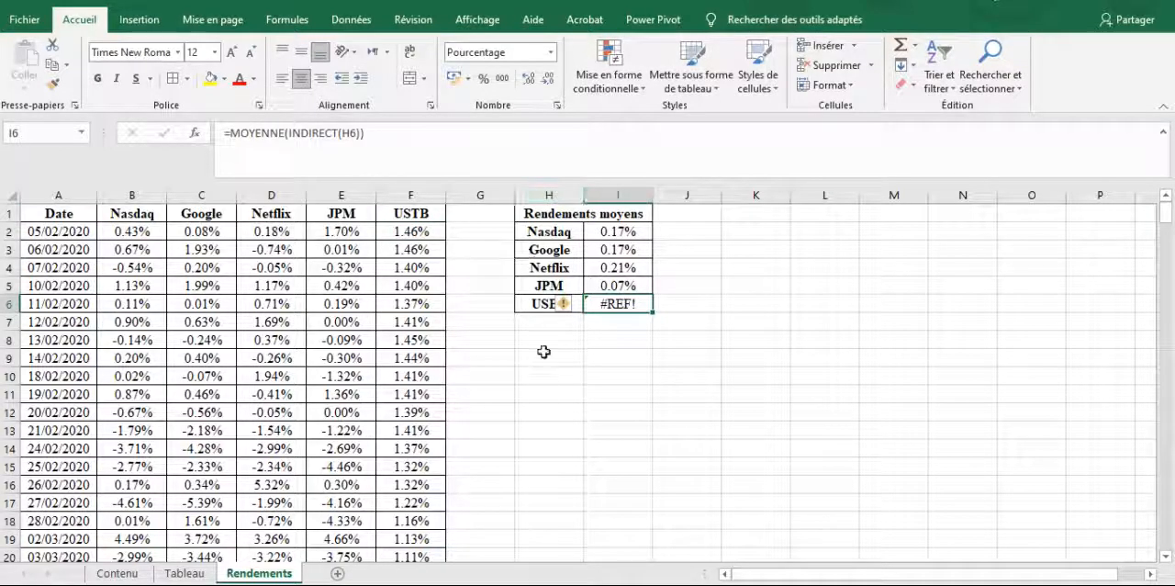
pyautogui.click(533, 310)
pyautogui.write('US')
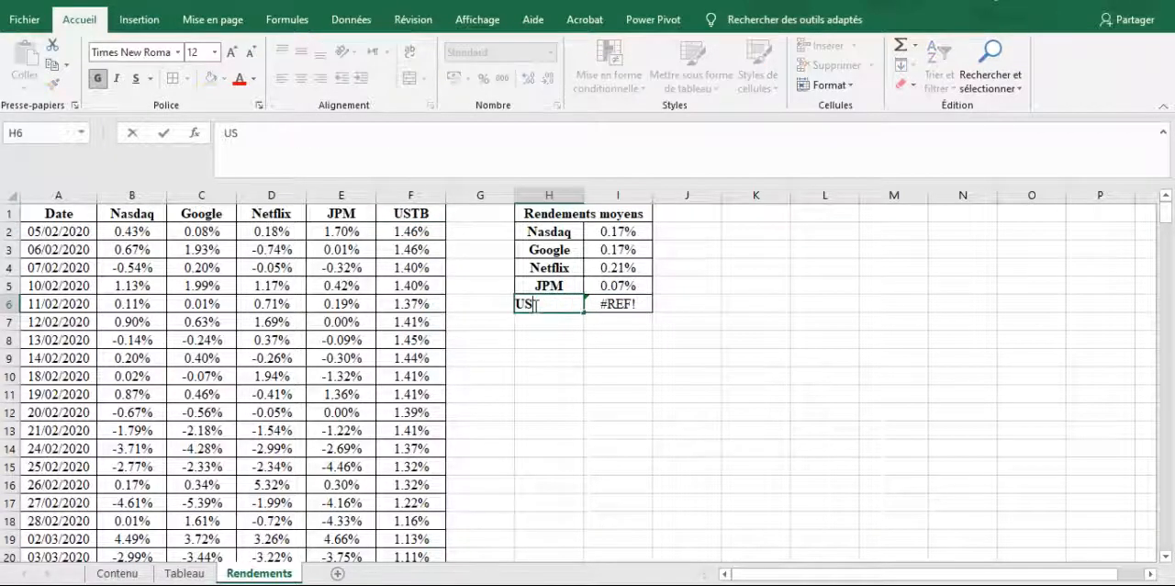
pyautogui.press('Return')
pyautogui.click(608, 307)
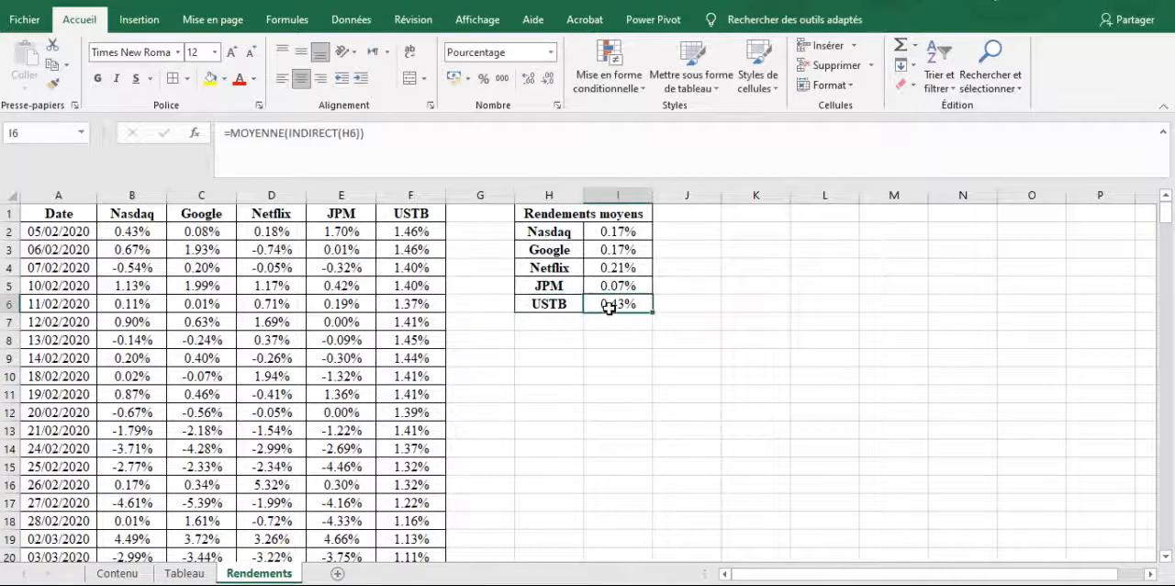
pyautogui.press('Down')
pyautogui.press('Down')
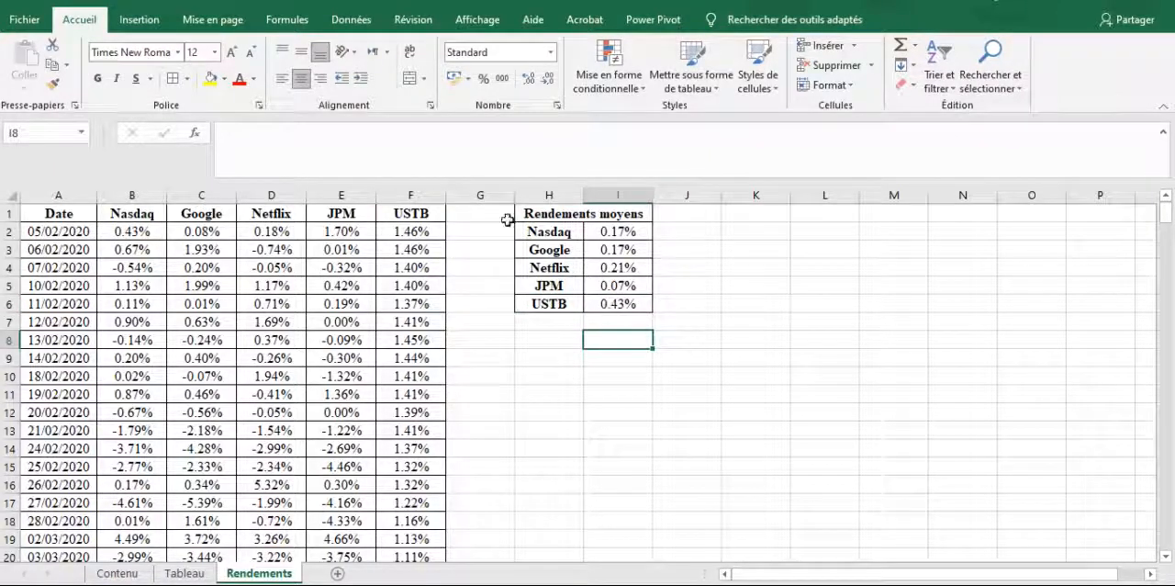
# Copy the labels Google, Netflix and JPM from H3:H5 of the Rendements moyens table
pyautogui.moveTo(540, 235); pyautogui.dragTo(543, 287)
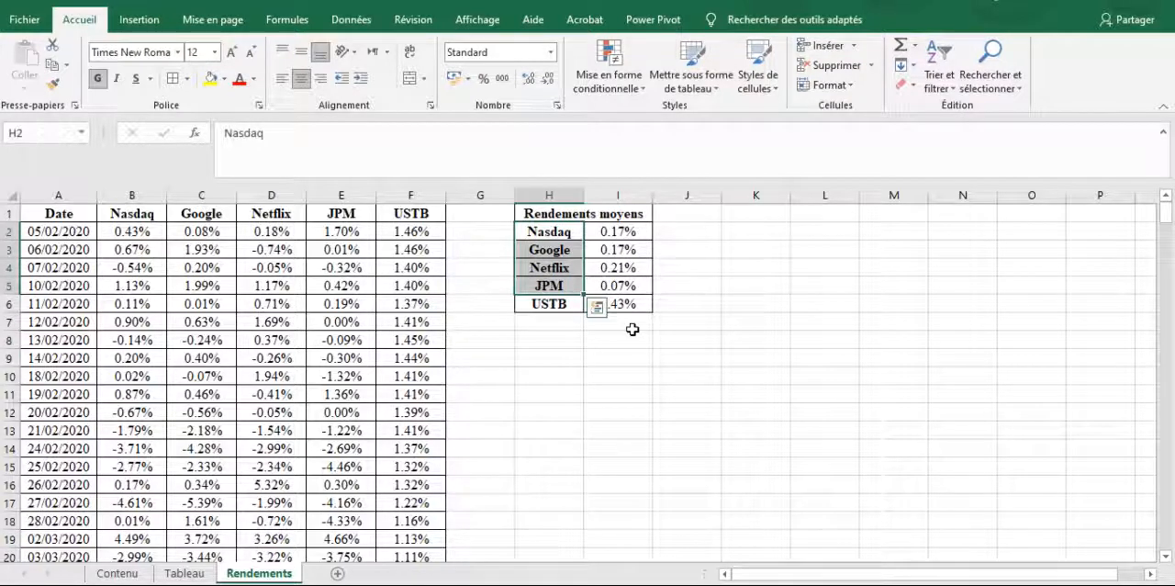
pyautogui.press('Down')
pyautogui.hotkey('shift', 'Down')
pyautogui.hotkey('shift', 'Down')
pyautogui.hotkey('ctrl', 'c')
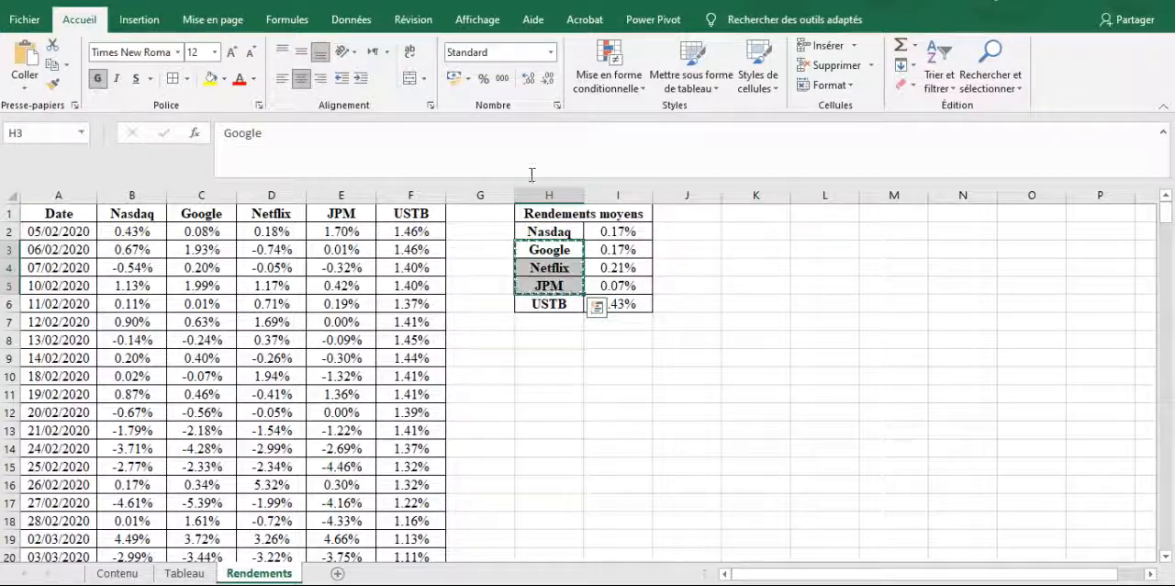